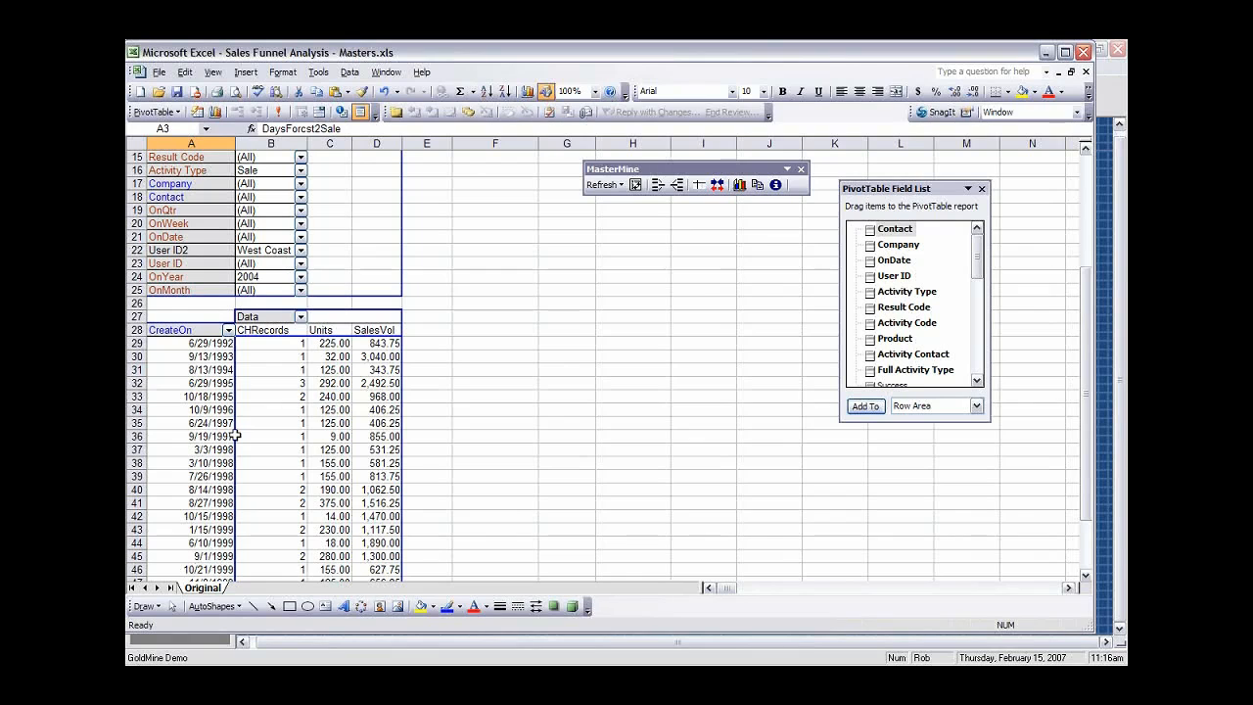
Examine the individual CreateOn dates listed in the pivot table's rows down to the grand total.
scroll(211, 483, down, 3)
scroll(196, 463, up, 2)
drag(211, 382, 207, 553)
click(217, 302)
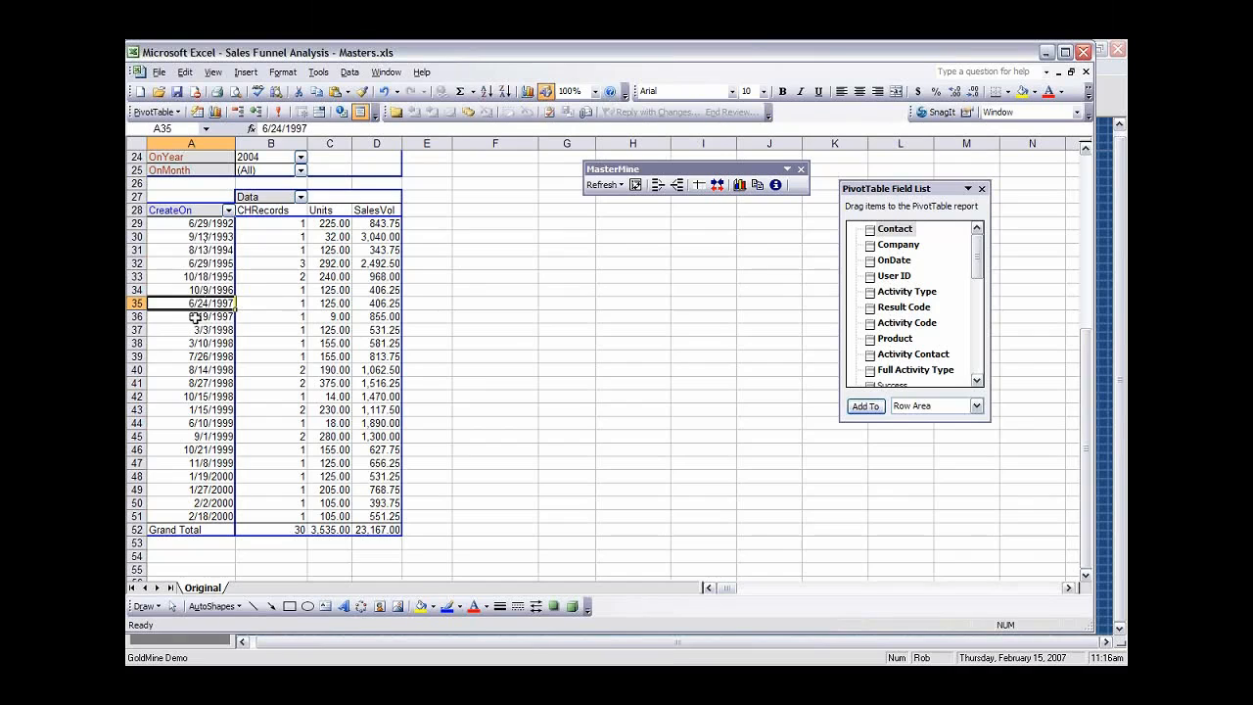
click(197, 214)
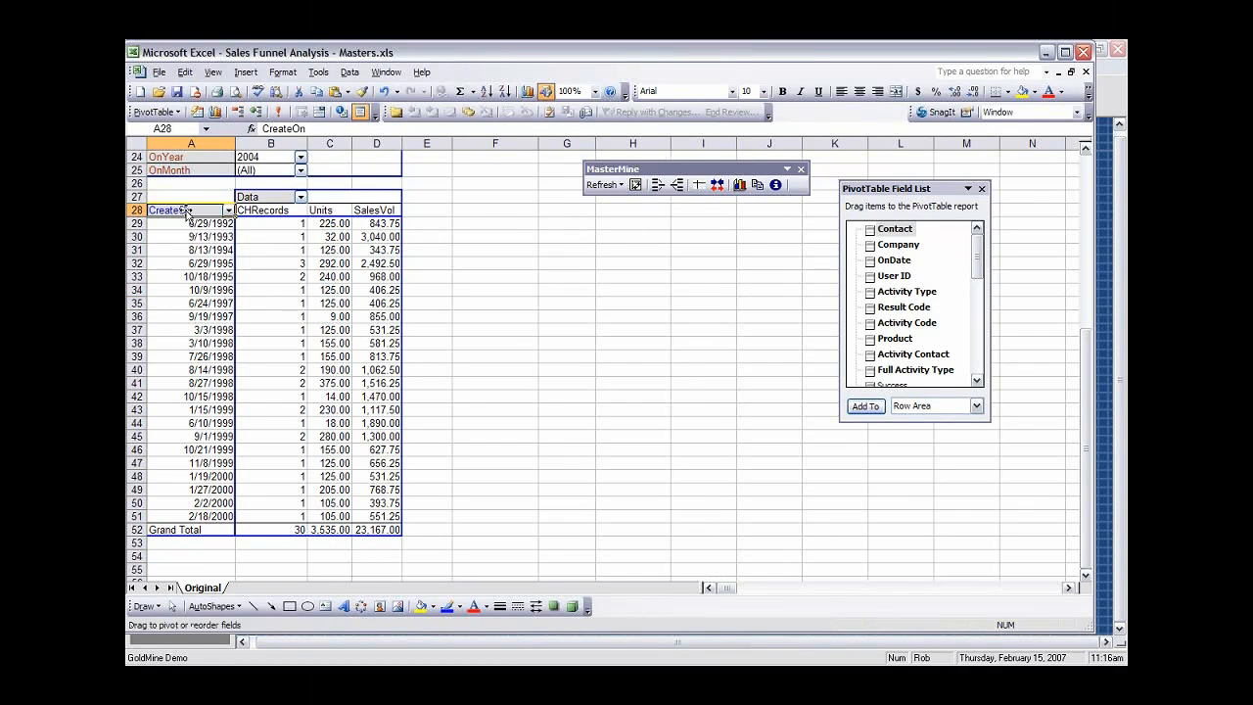
click(187, 248)
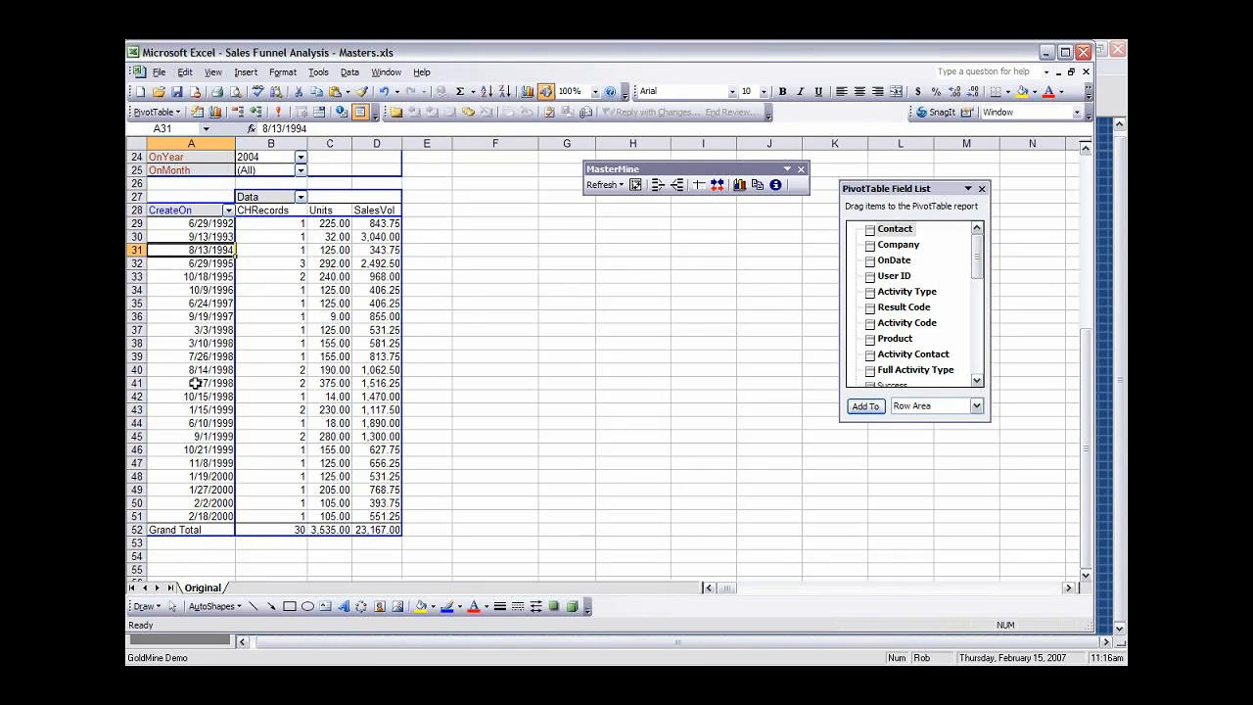
Start grouping the CreateOn field and set the grouping range to run from 1/1/1997 to 2/1/2002.
click(194, 213)
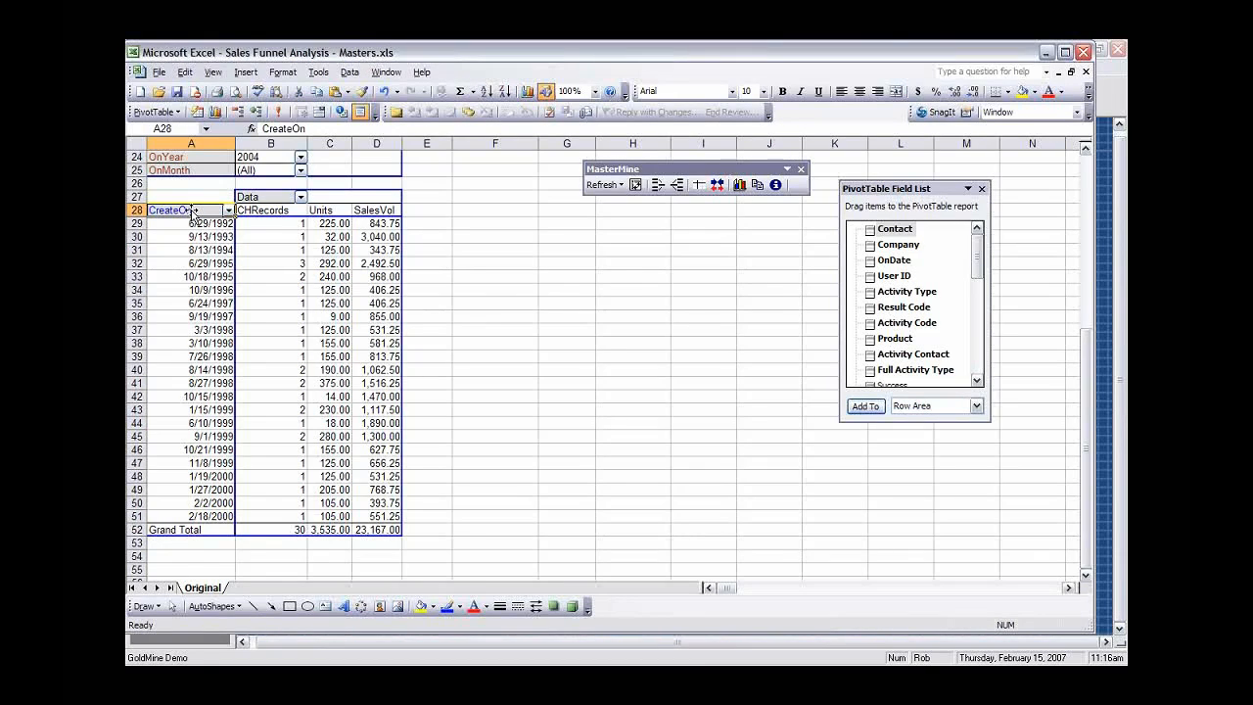
click(657, 184)
drag(604, 313, 498, 235)
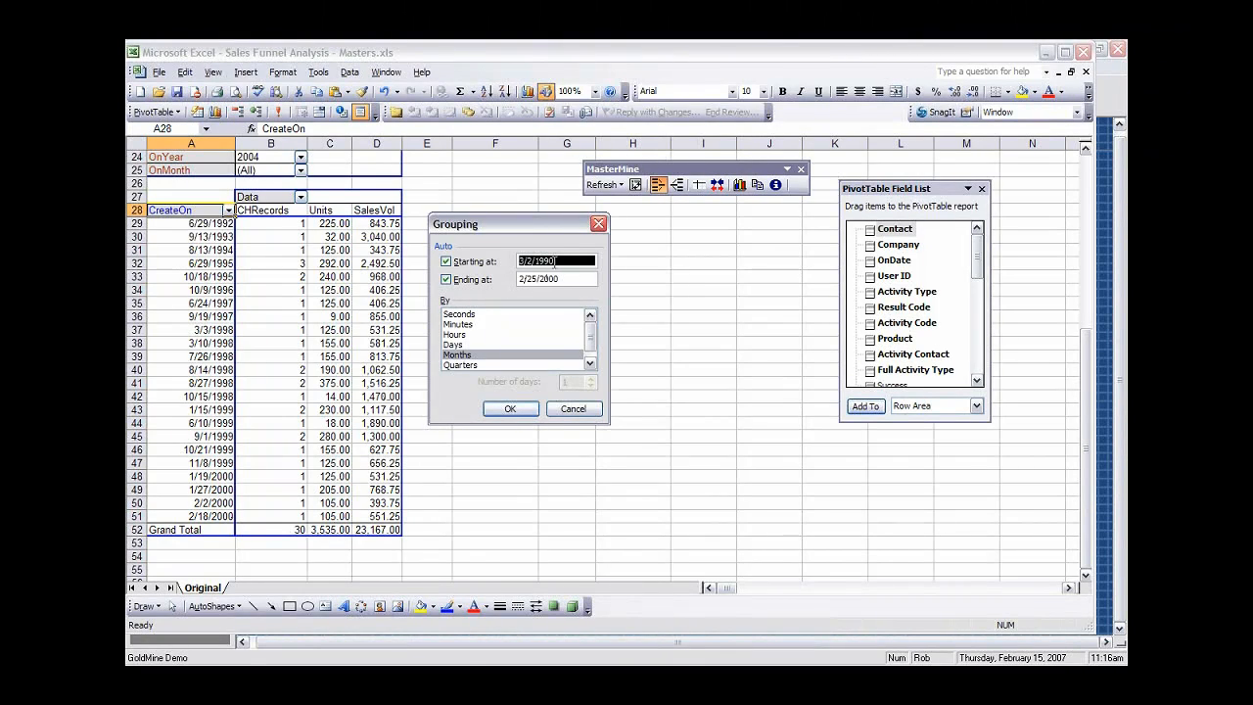
drag(561, 261, 502, 261)
text(1/1/199)
drag(565, 279, 507, 279)
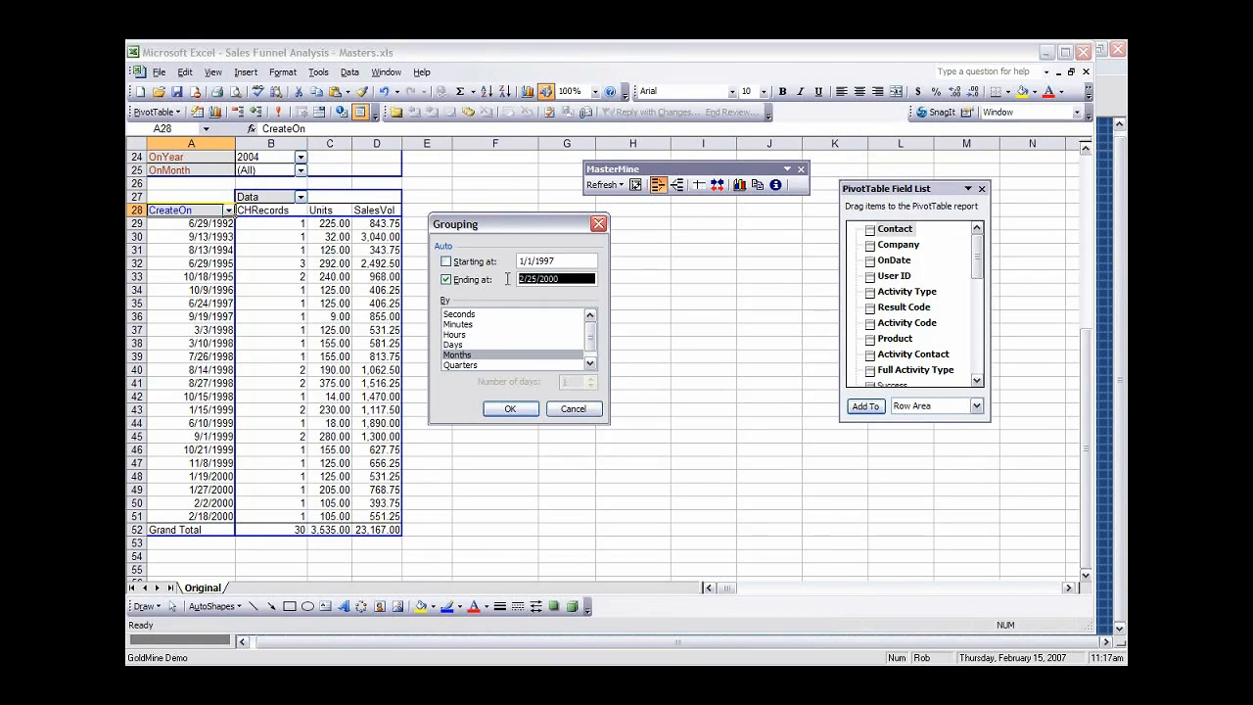
text(2)
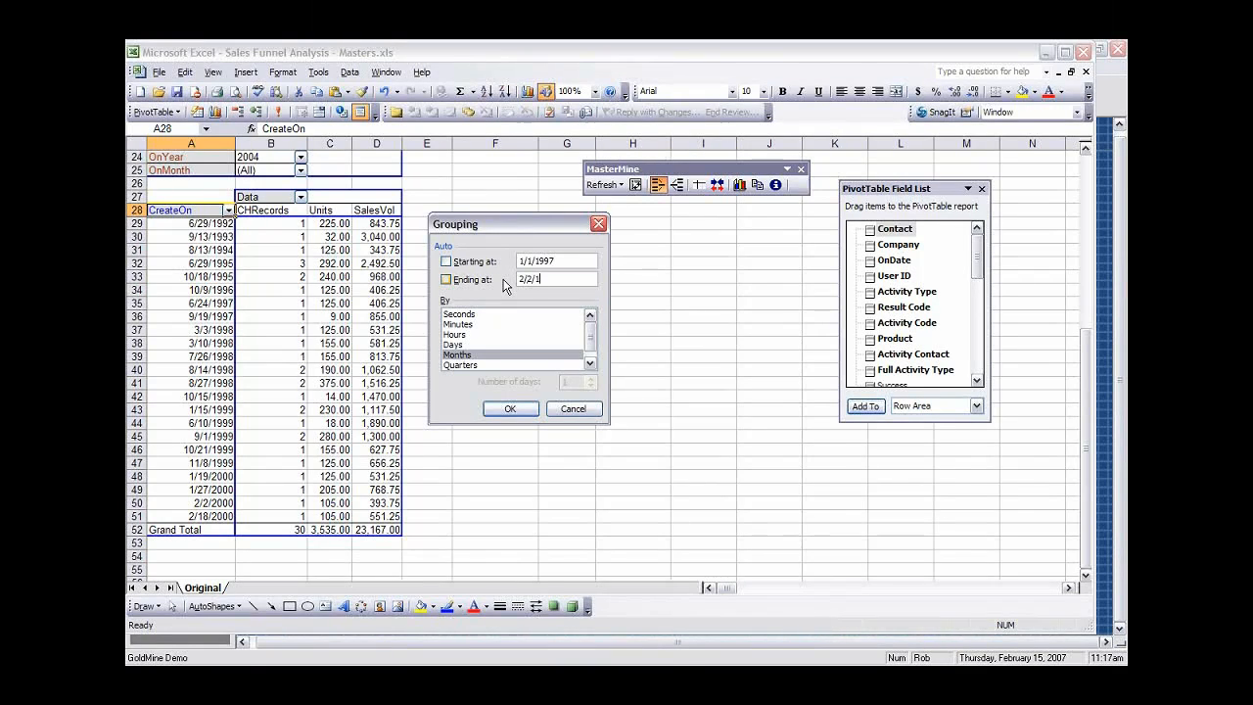
text(/2/1)
key(BackSpace)
text(2002)
Group the CreateOn dates by Days, Months and Years.
click(494, 343)
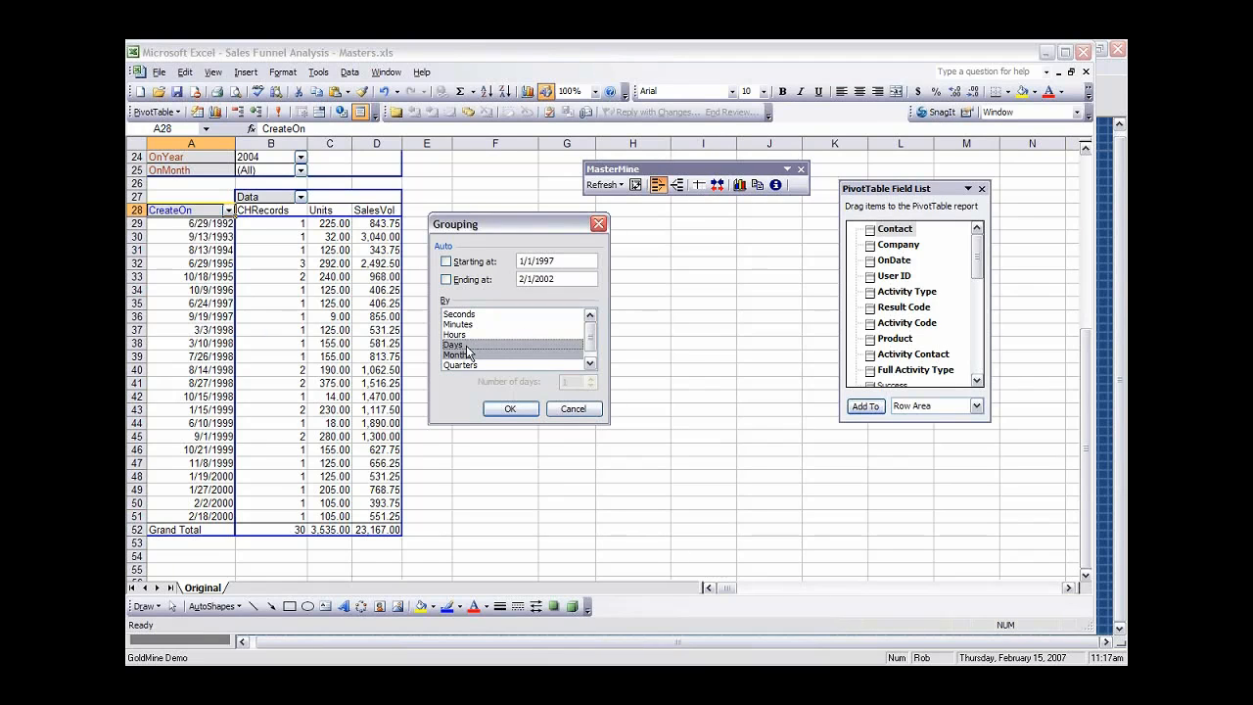
click(589, 363)
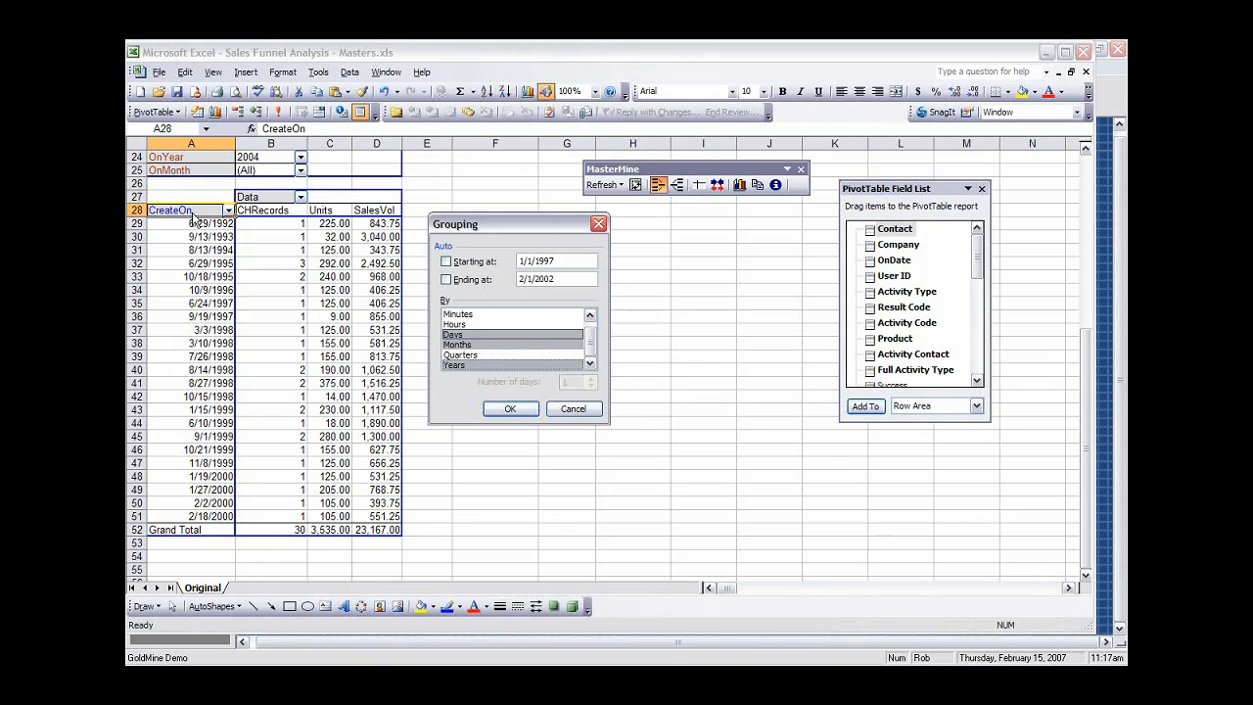
click(520, 411)
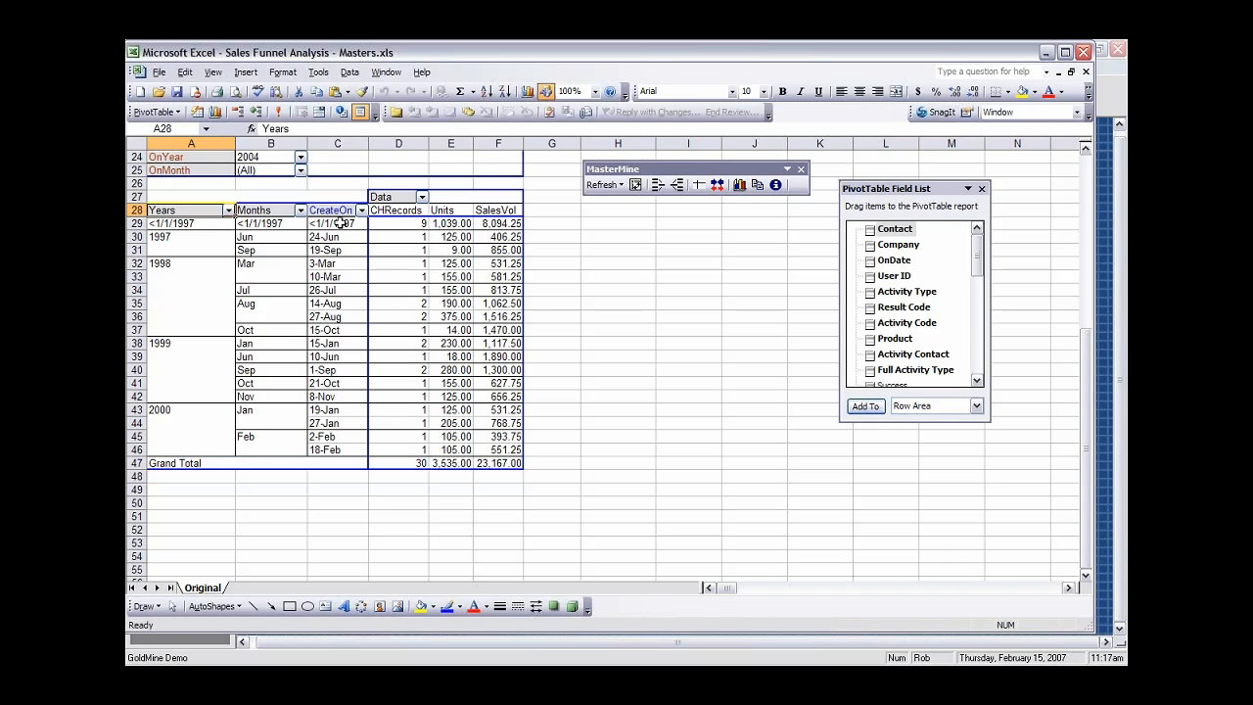
Review the CreateOn field's grouping settings beside the grouped pivot table, then close them without changes.
click(339, 223)
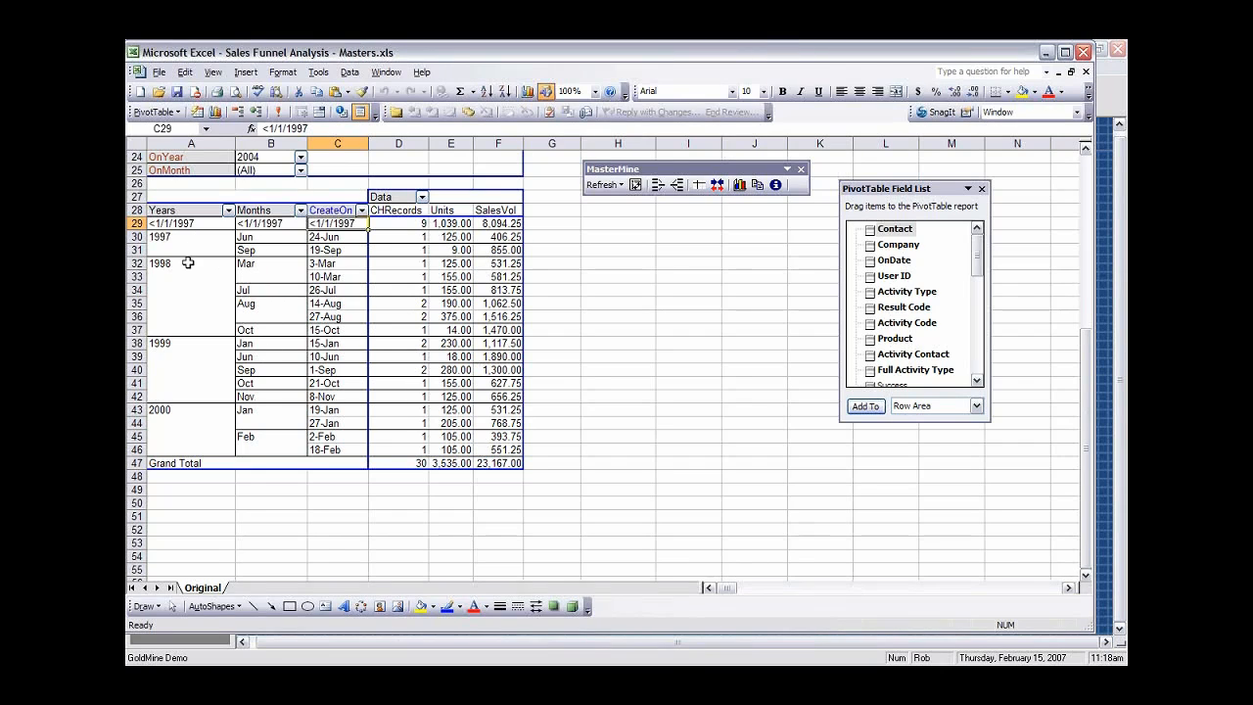
click(660, 189)
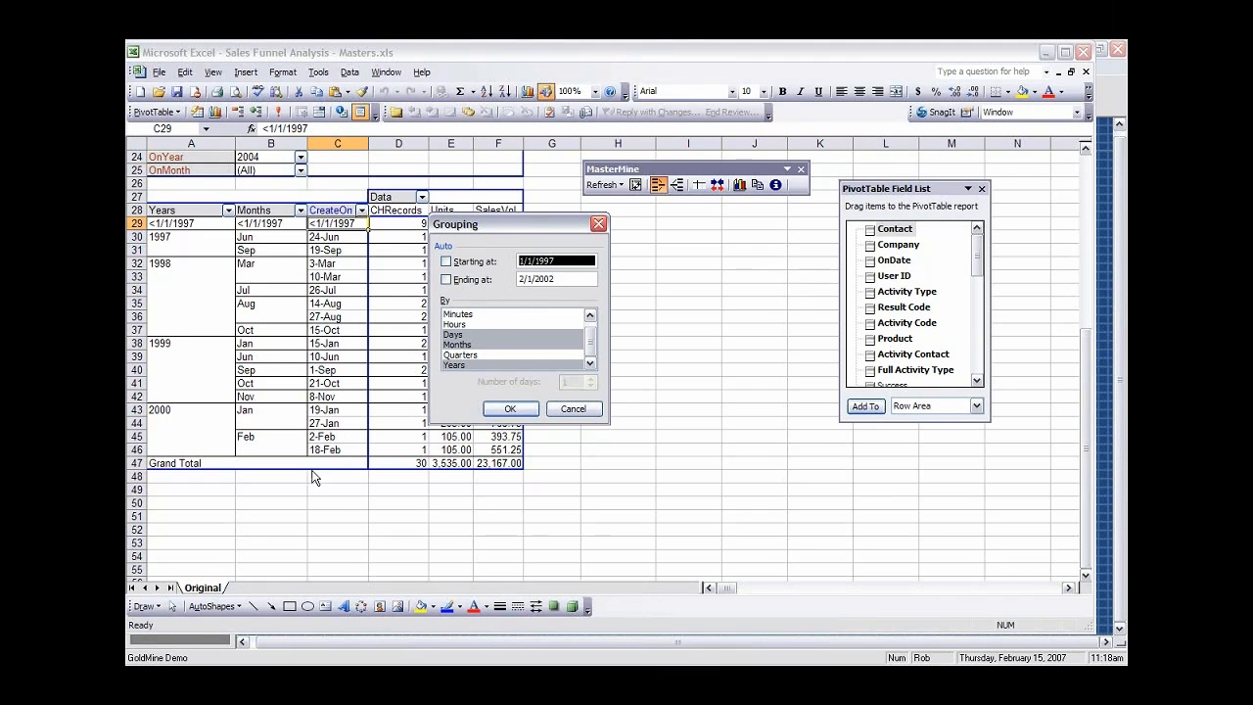
drag(480, 221, 612, 217)
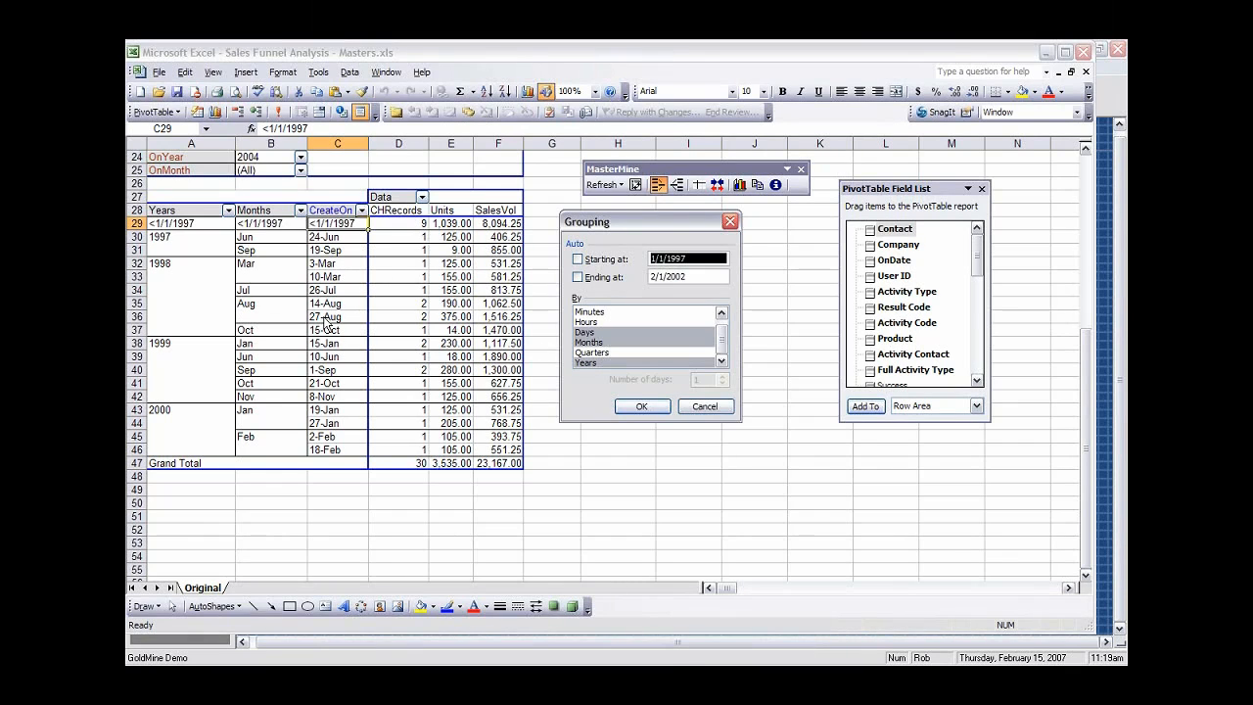
click(698, 409)
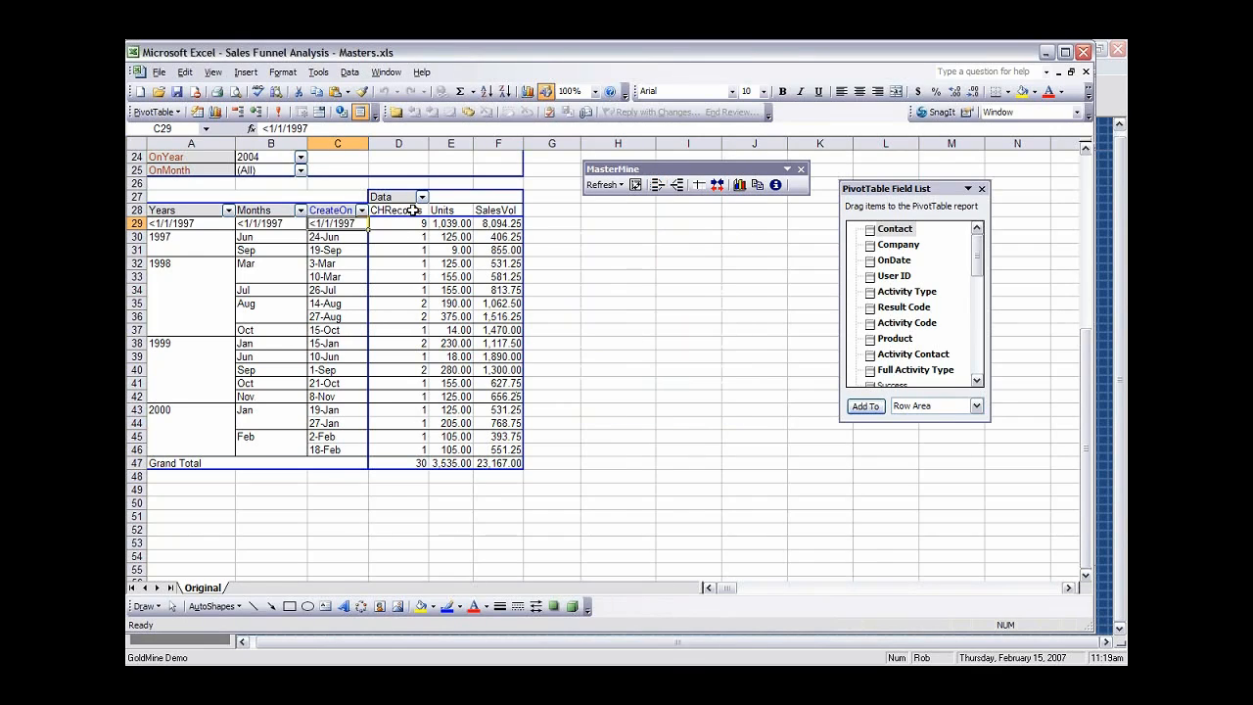
Hide the <1/1/1997 item of the CreateOn field and move CreateOn from the rows to the page area.
scroll(534, 303, up, 2)
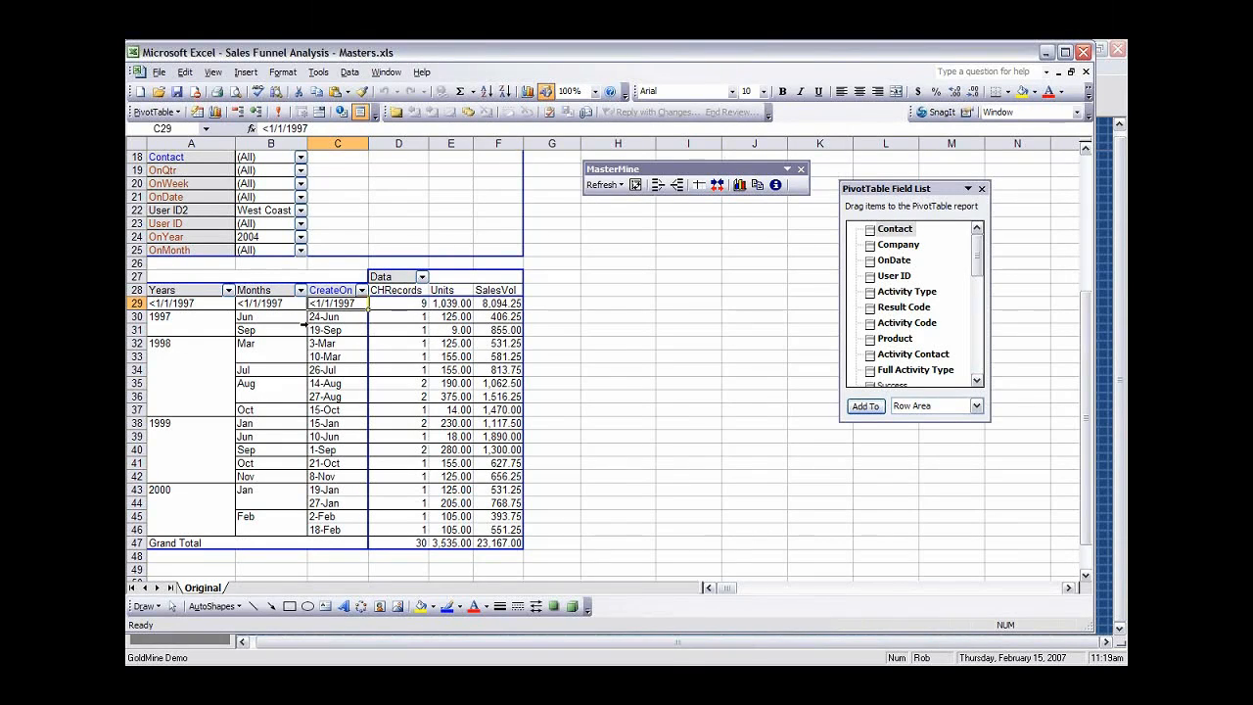
click(361, 291)
click(334, 322)
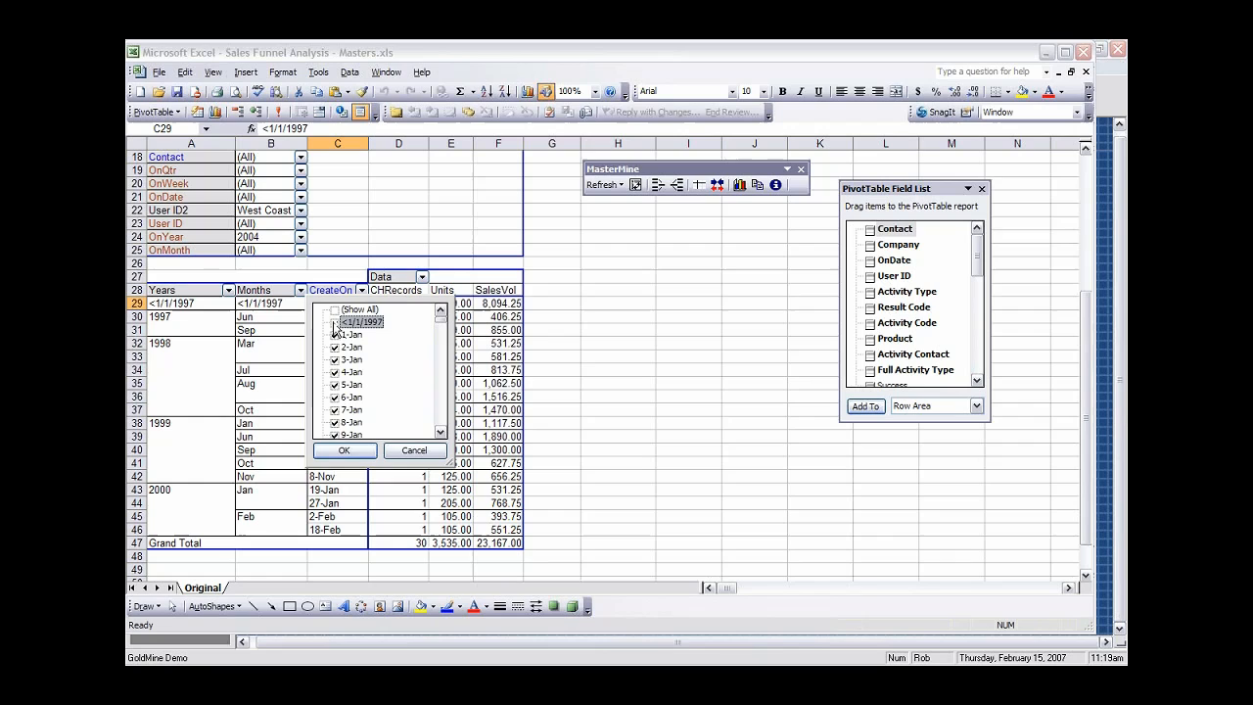
click(344, 451)
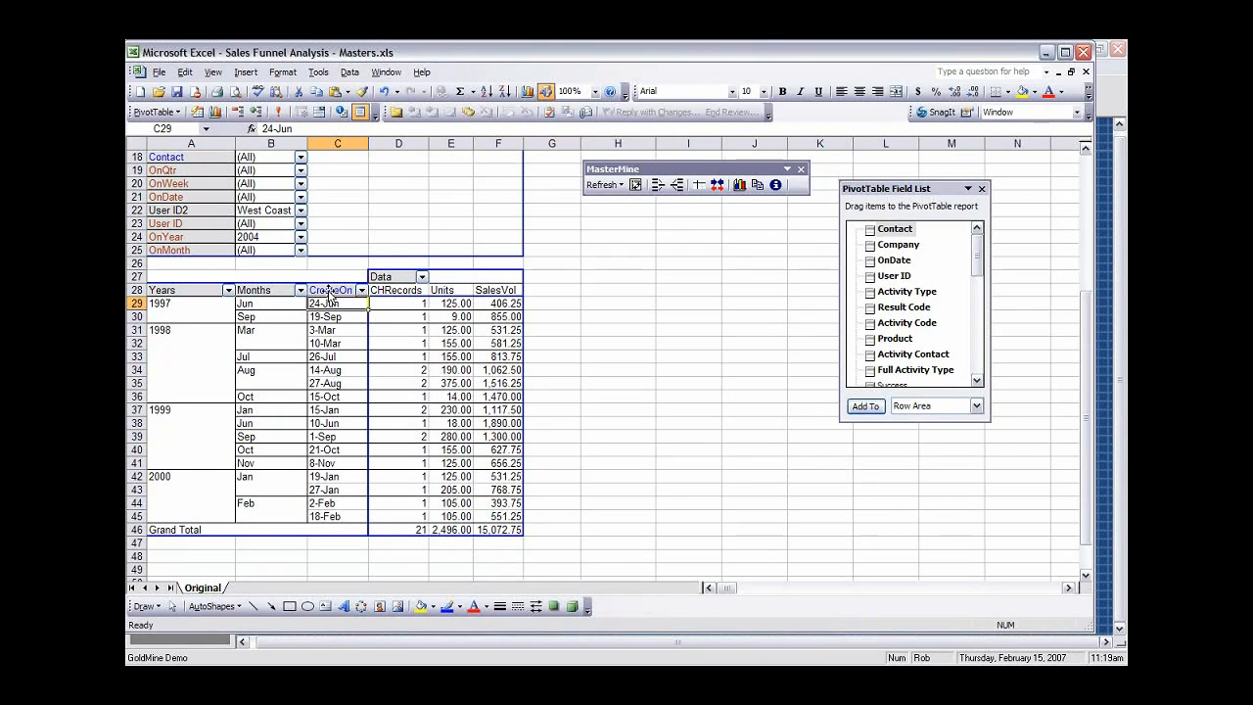
drag(331, 290, 209, 253)
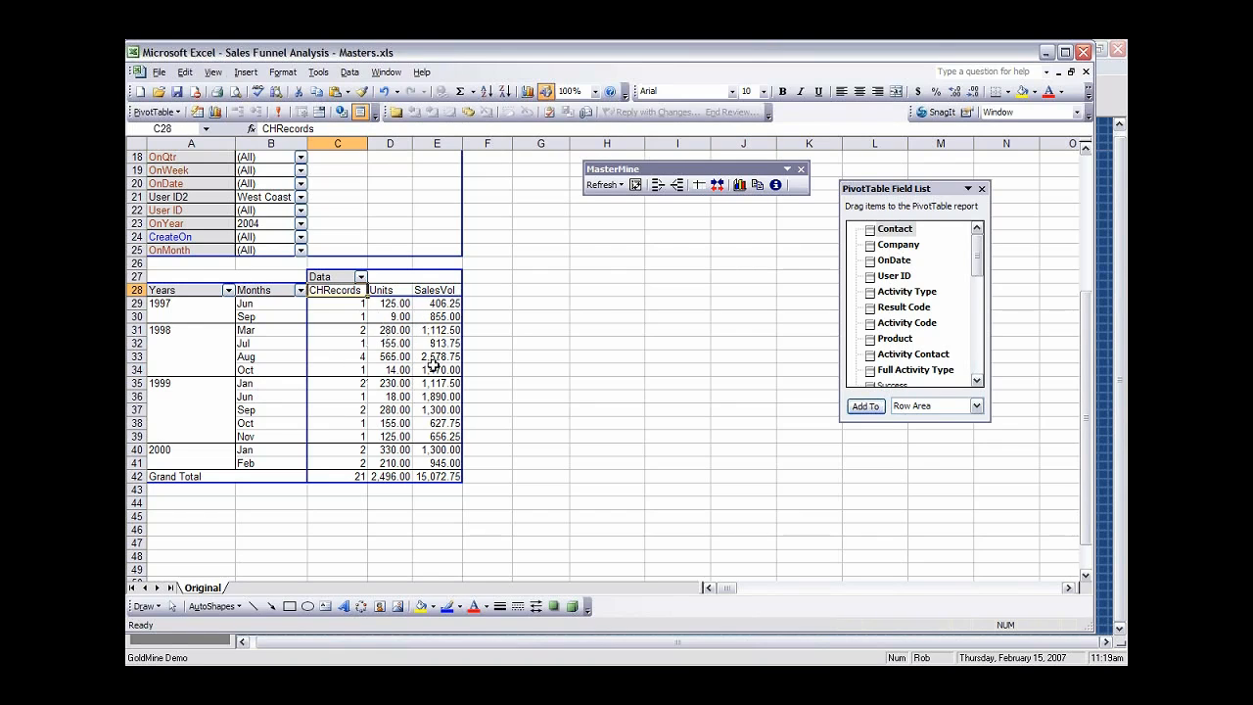
Show only SalesVol in the pivot table's data by hiding CHRecords and Units.
click(362, 277)
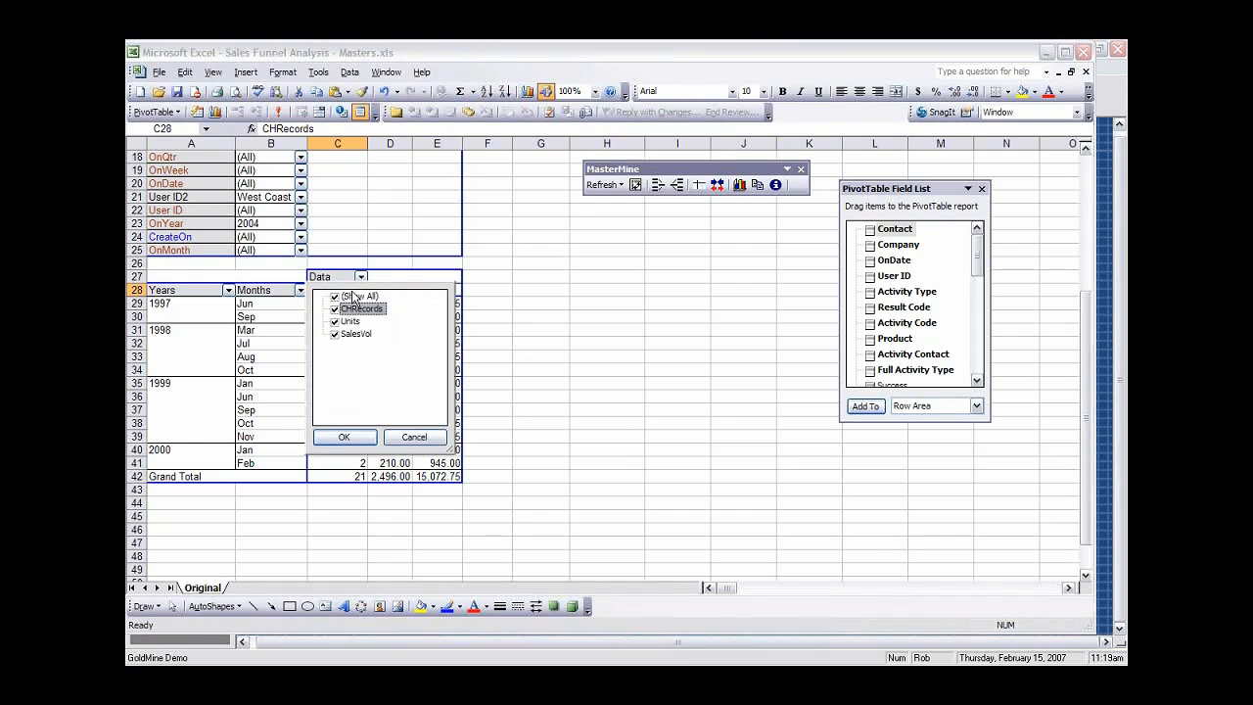
click(335, 309)
click(334, 321)
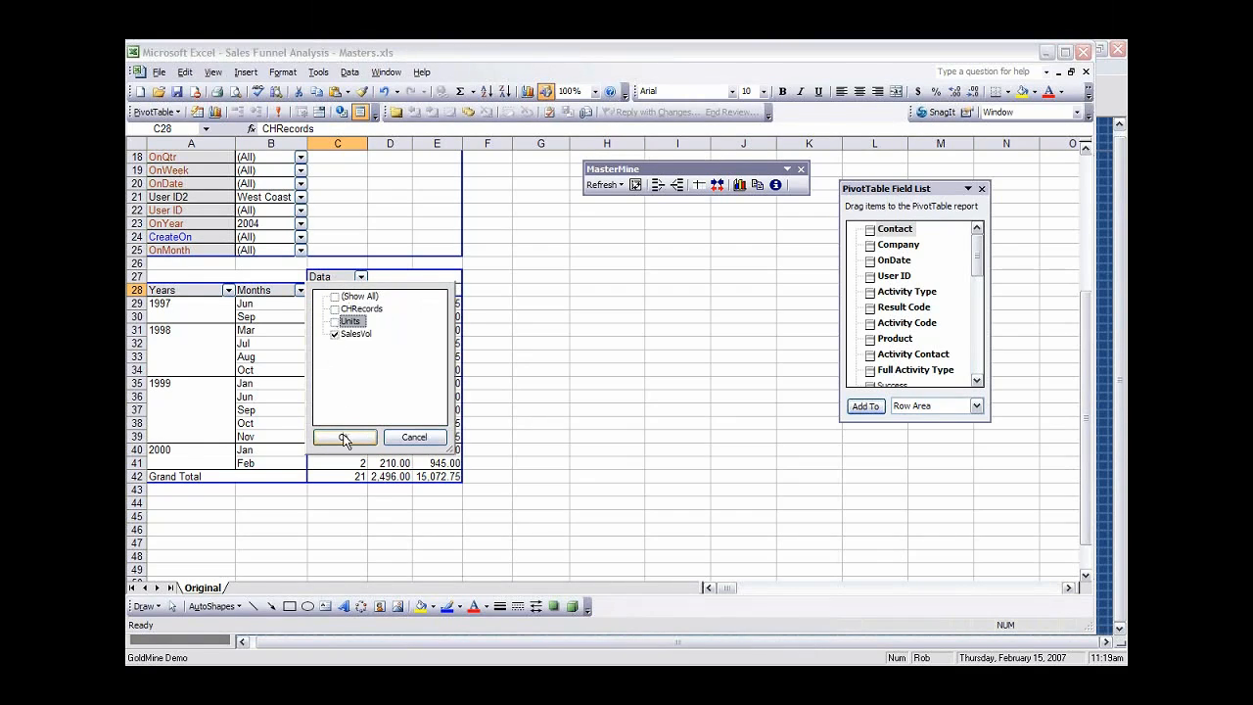
click(345, 437)
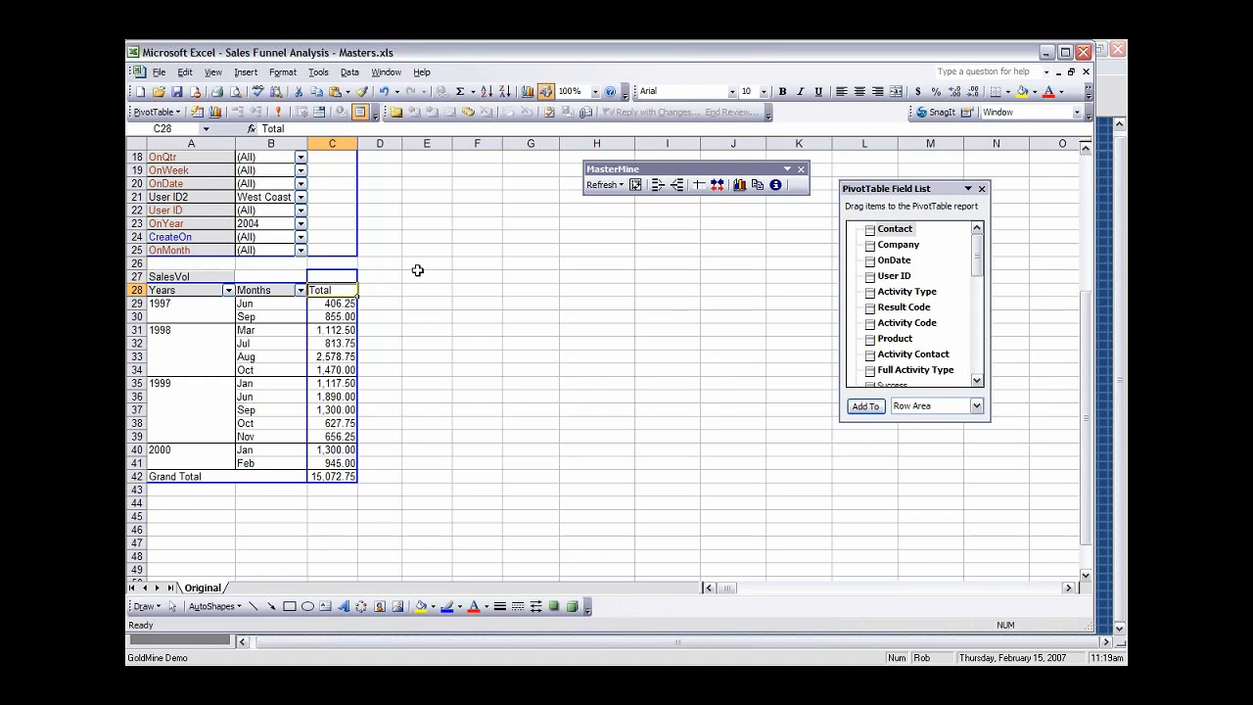
Move the OnYear field from the page area to the pivot table's column area.
scroll(352, 284, up, 2)
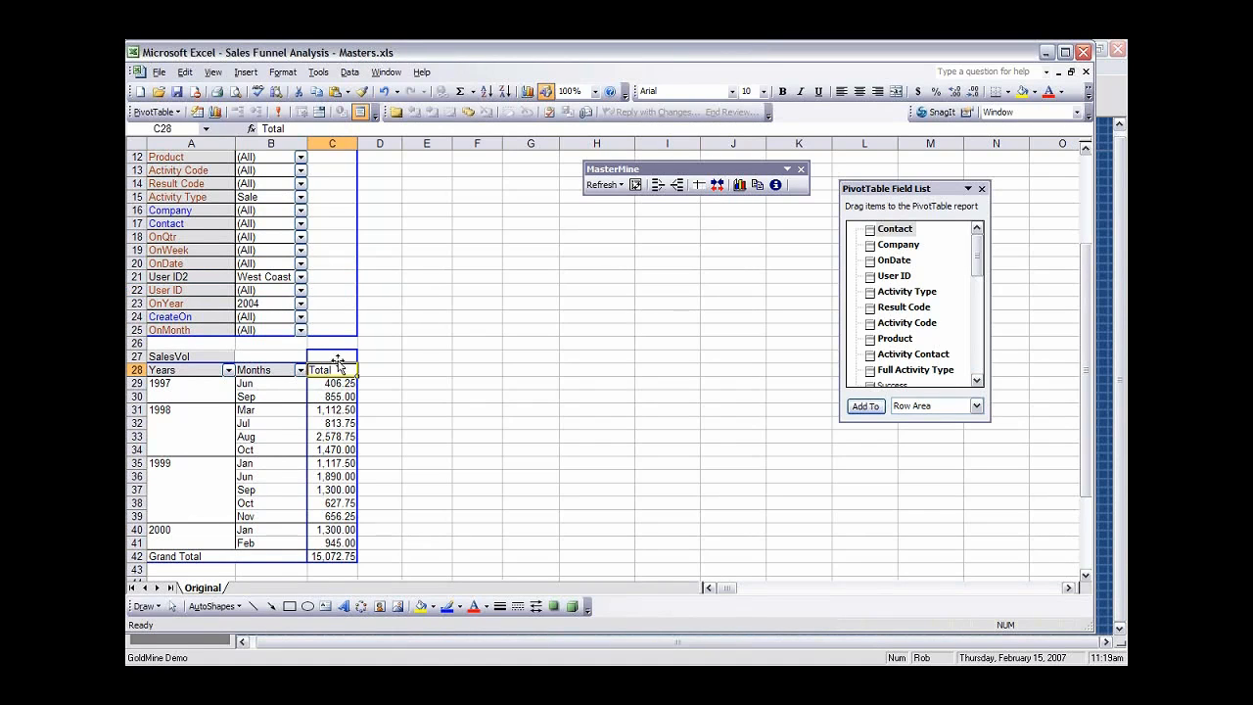
click(183, 304)
drag(183, 304, 327, 366)
Set the User ID2 filter to (All) and move the Months field from the rows to the page area.
click(274, 450)
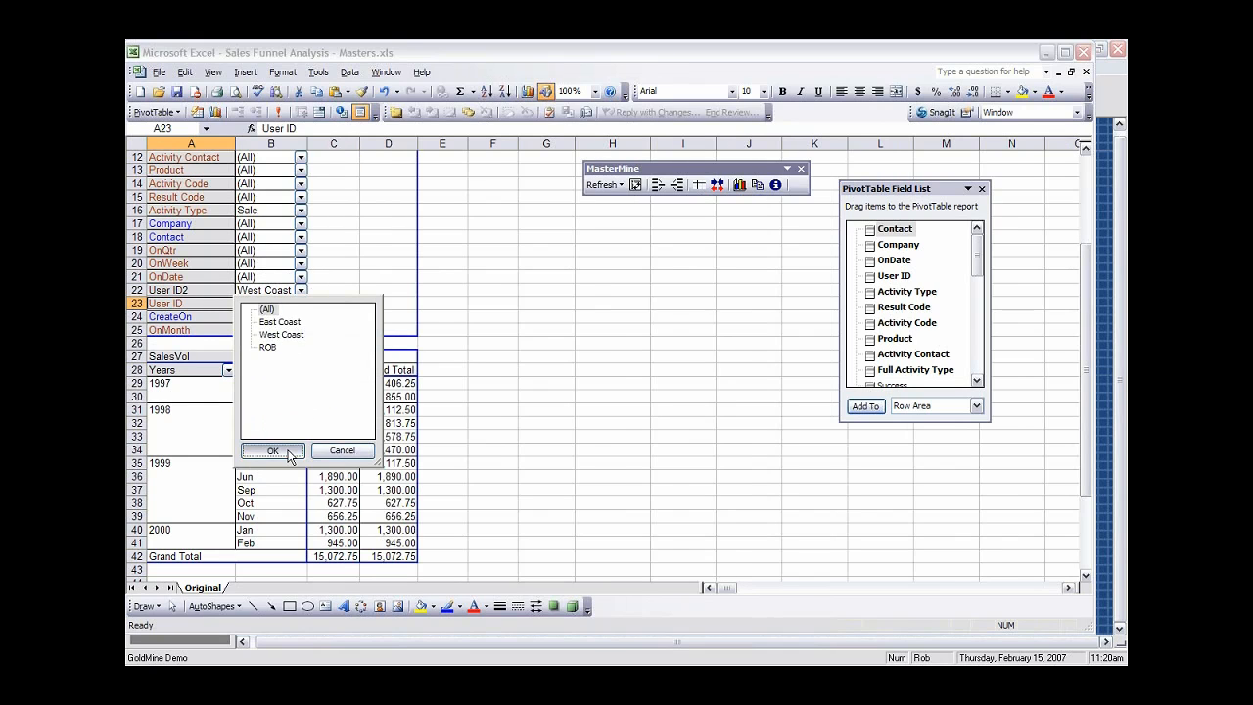
scroll(388, 408, down, 3)
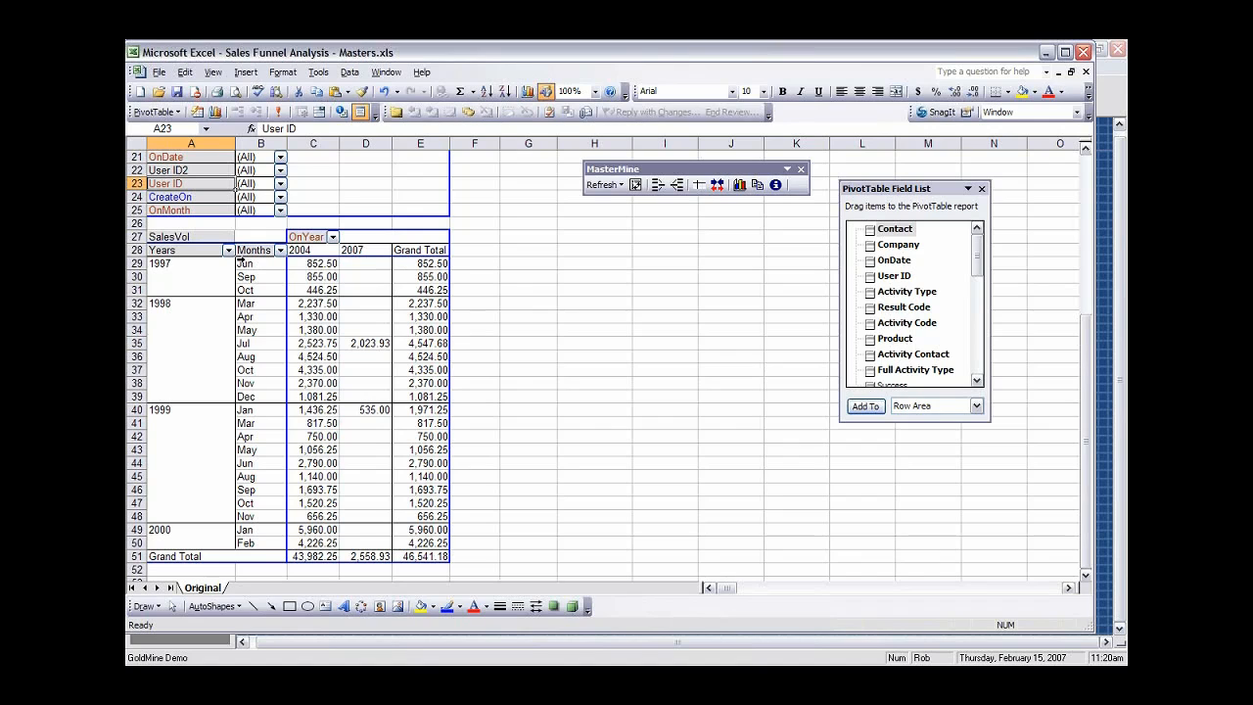
drag(255, 252, 216, 211)
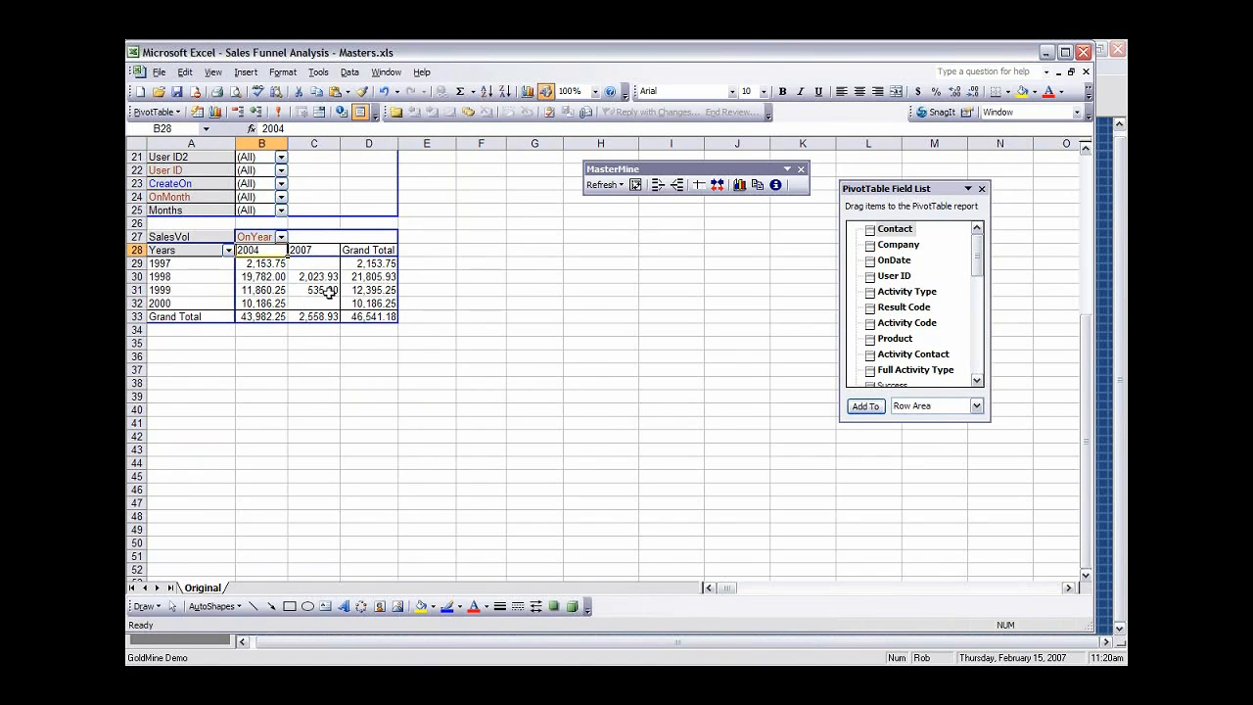
Rename the Years row field as "year entered into GoldMine".
click(177, 254)
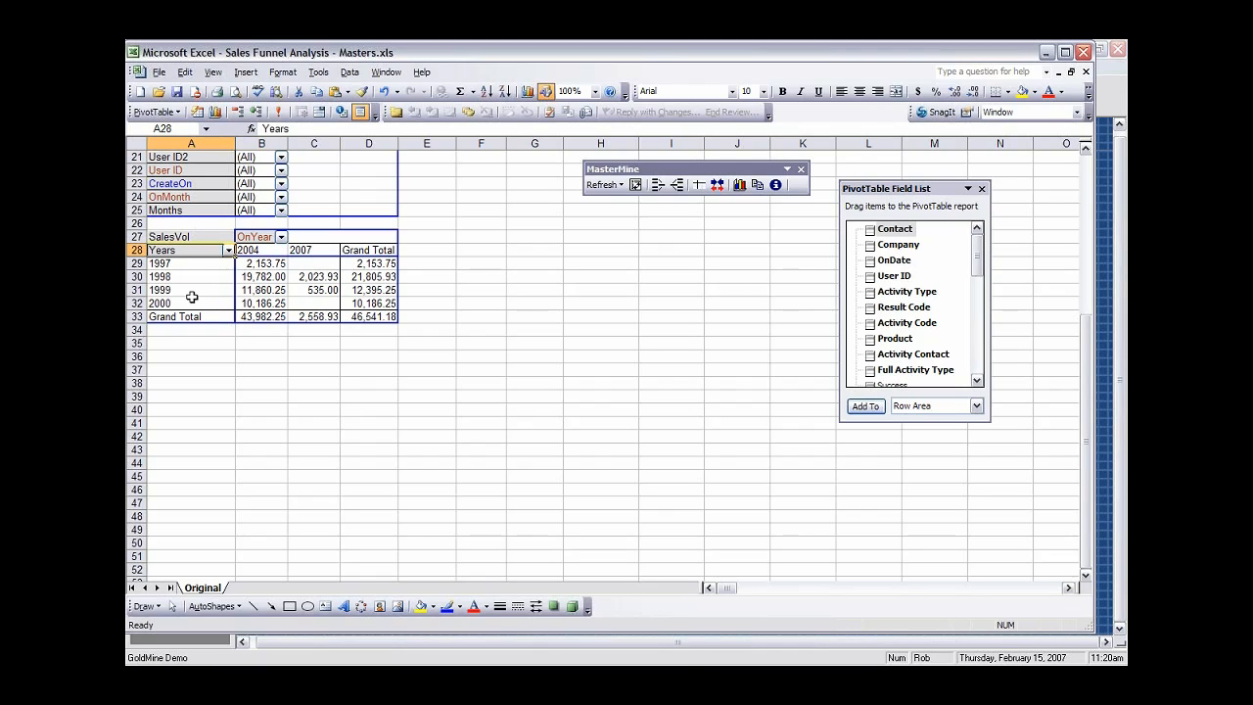
text(ye)
text(nter)
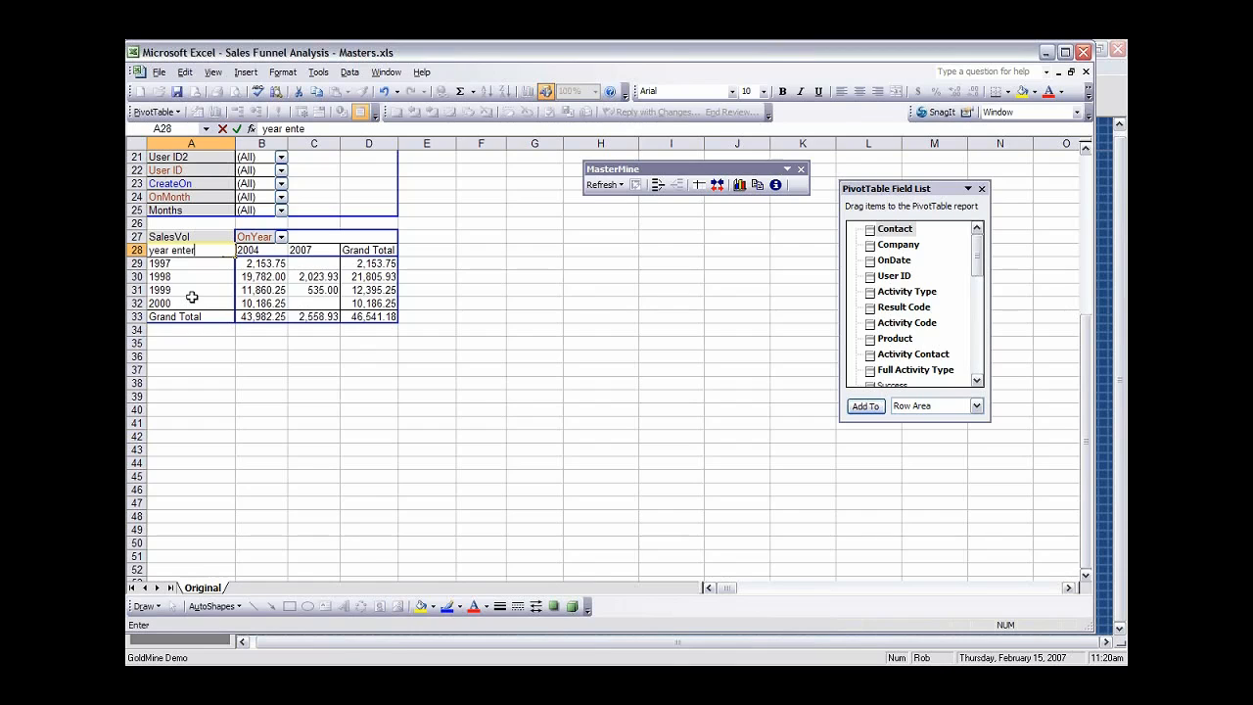
text(ed into GoldMine)
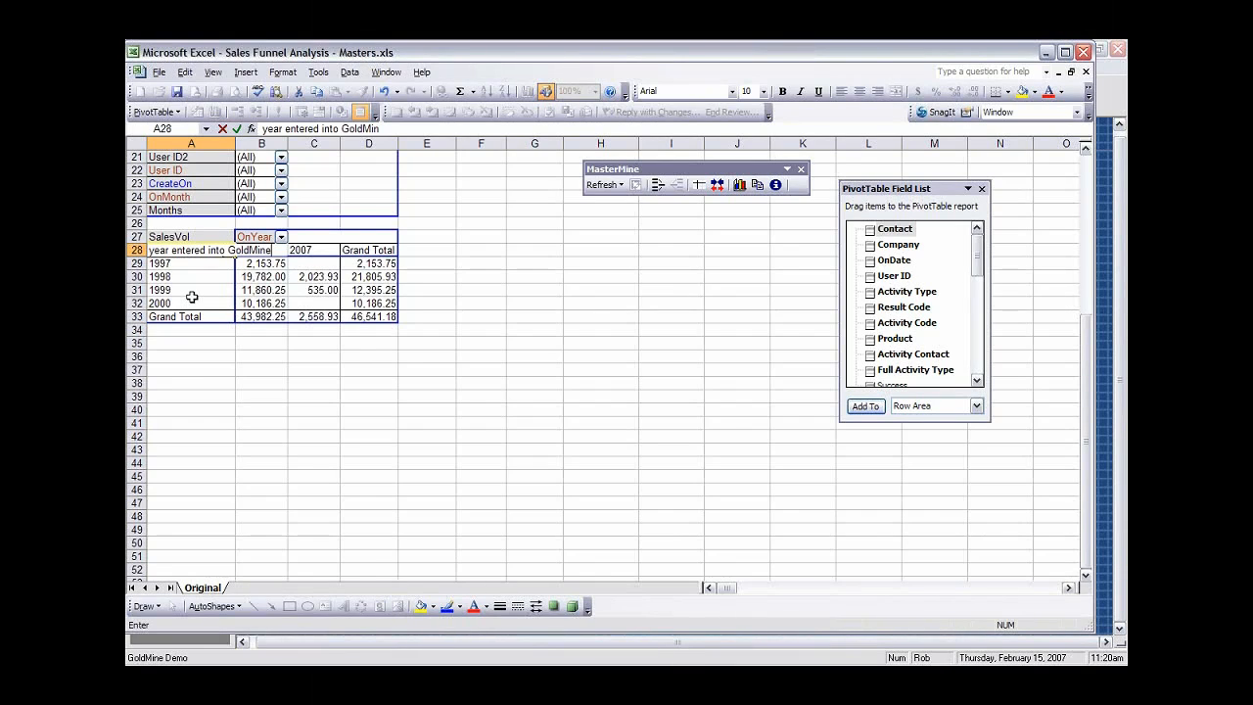
key(Return)
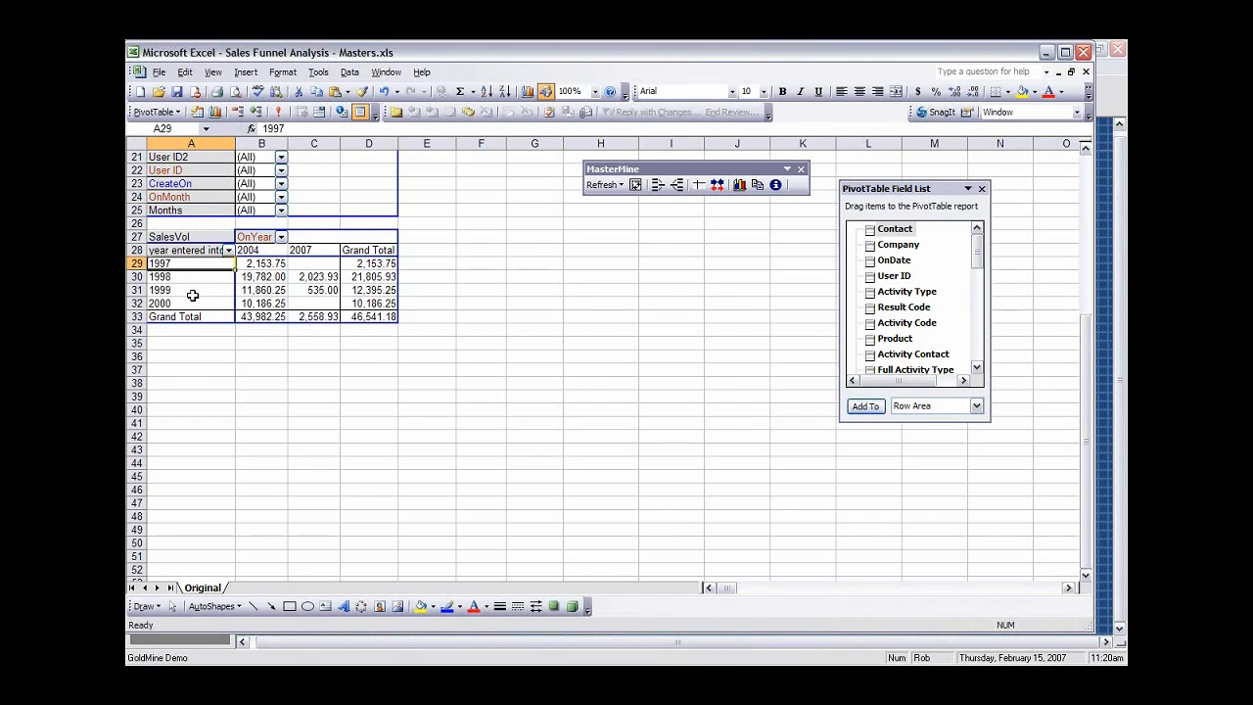
Rename the OnYear column field as "Year of Sale".
click(254, 232)
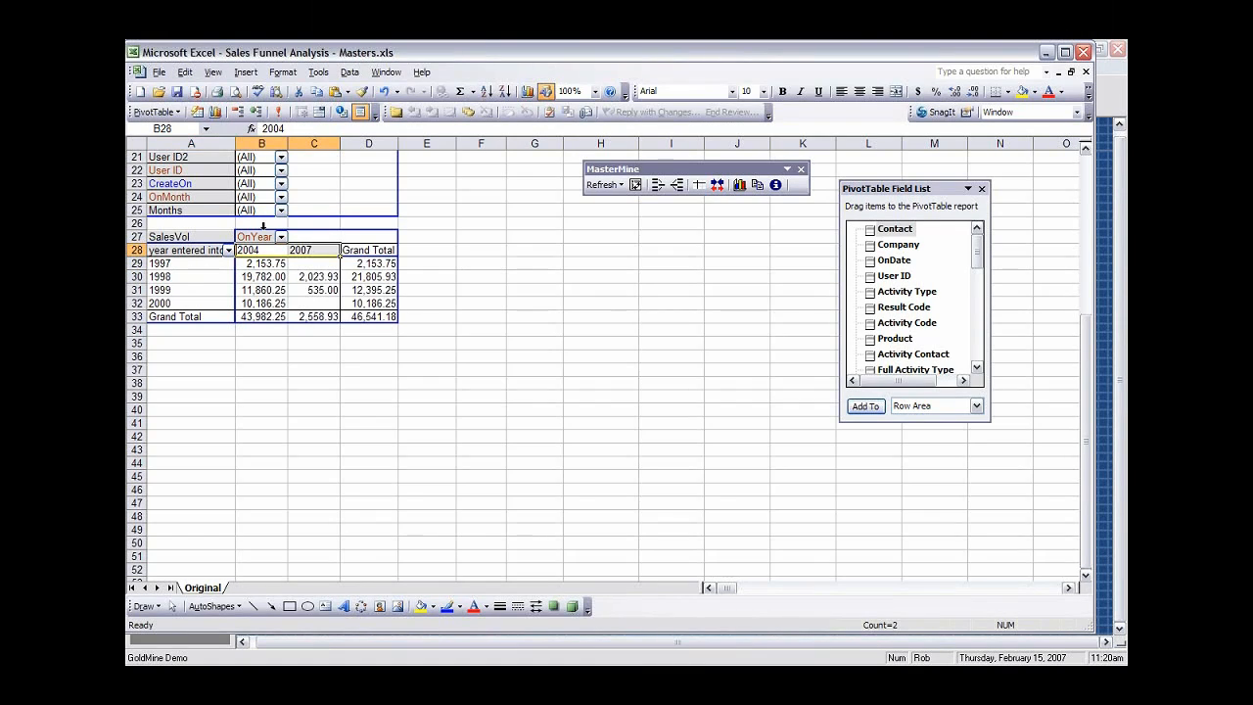
click(260, 239)
text(Year)
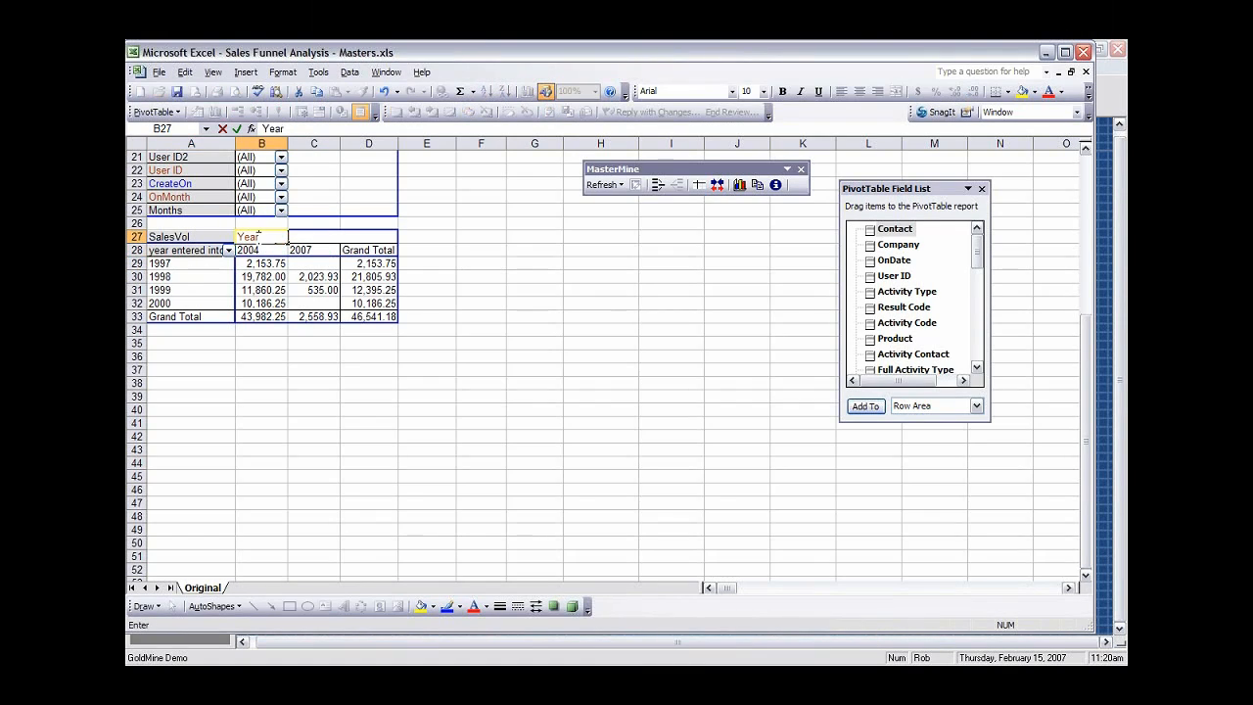
text( of Sales)
key(Return)
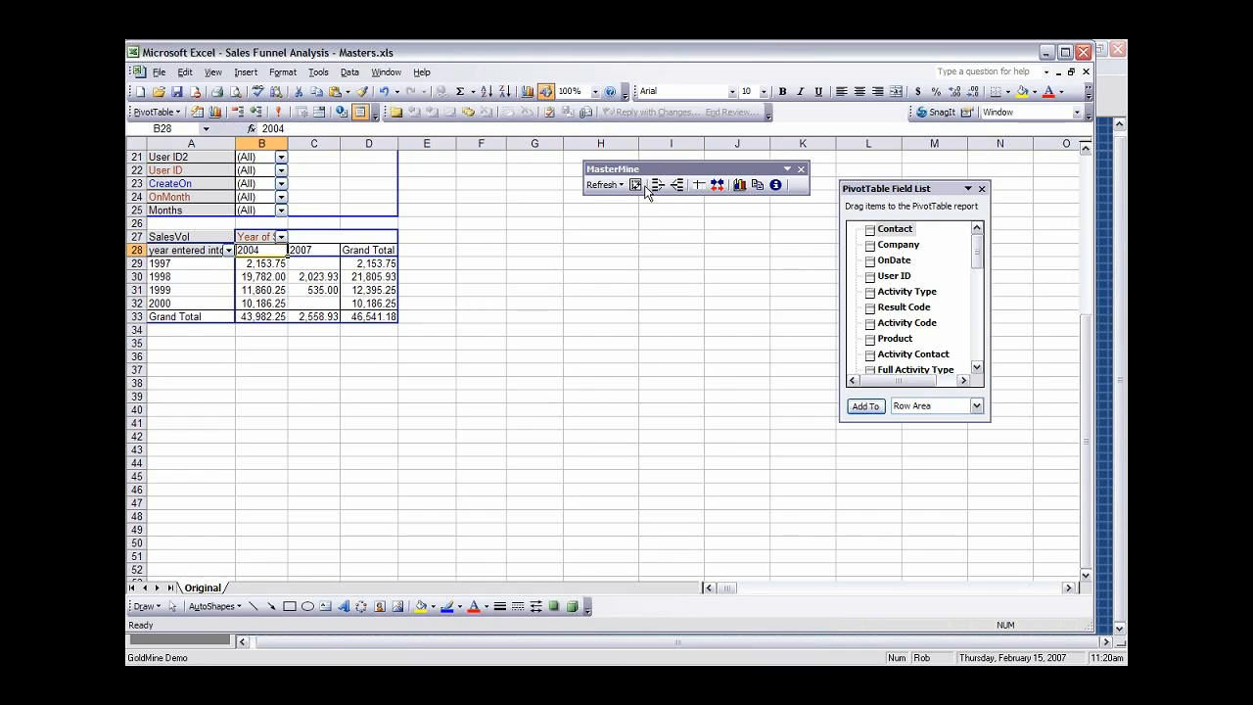
Fit the pivot table's column widths to their contents and select the 2004 sales value for 1997.
click(717, 185)
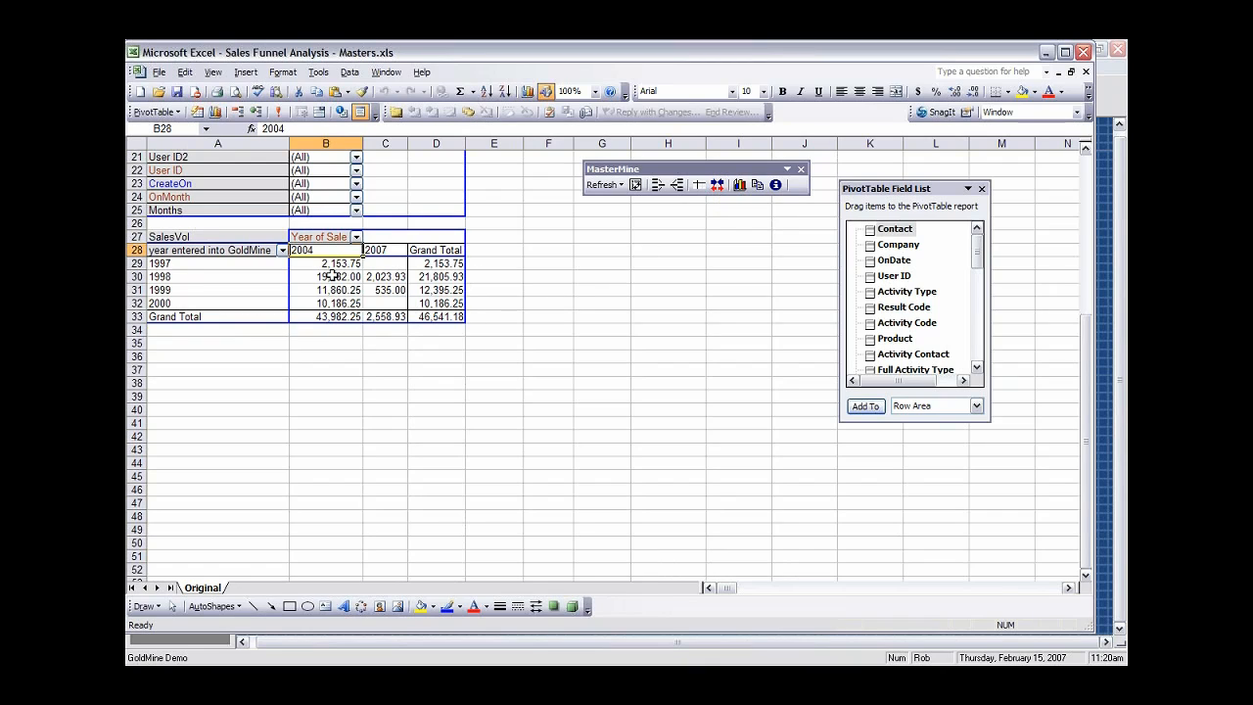
click(212, 265)
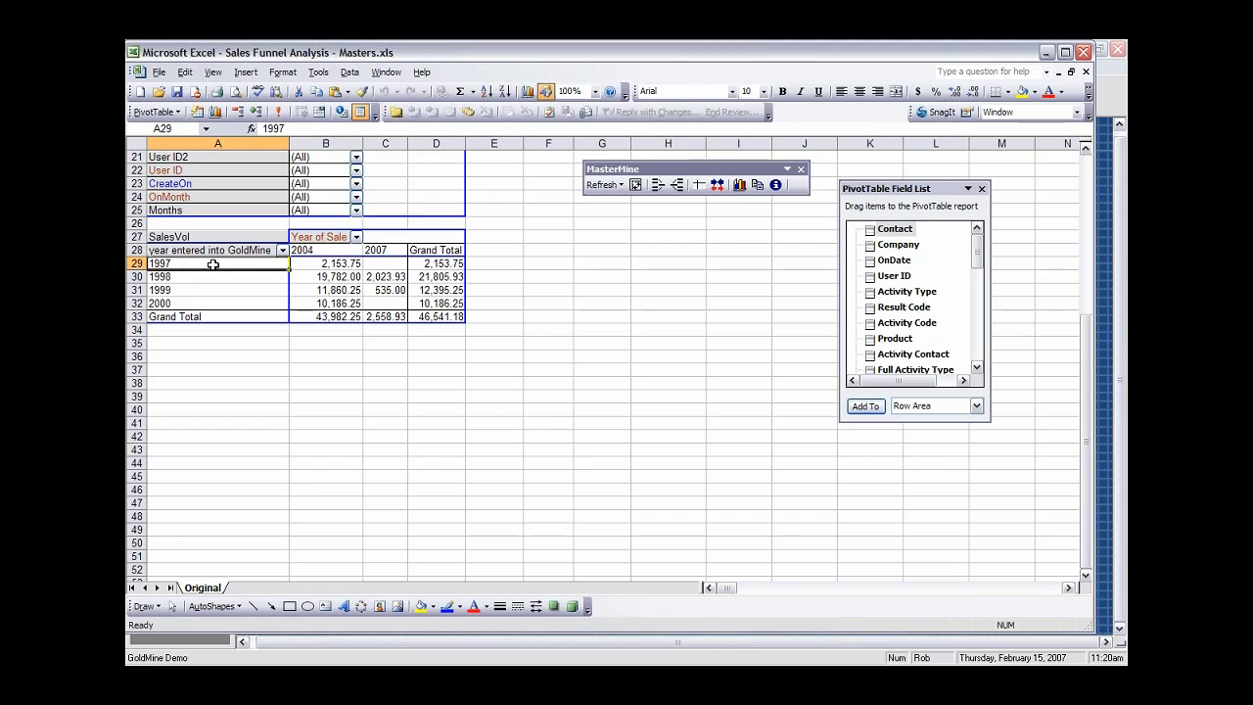
click(333, 264)
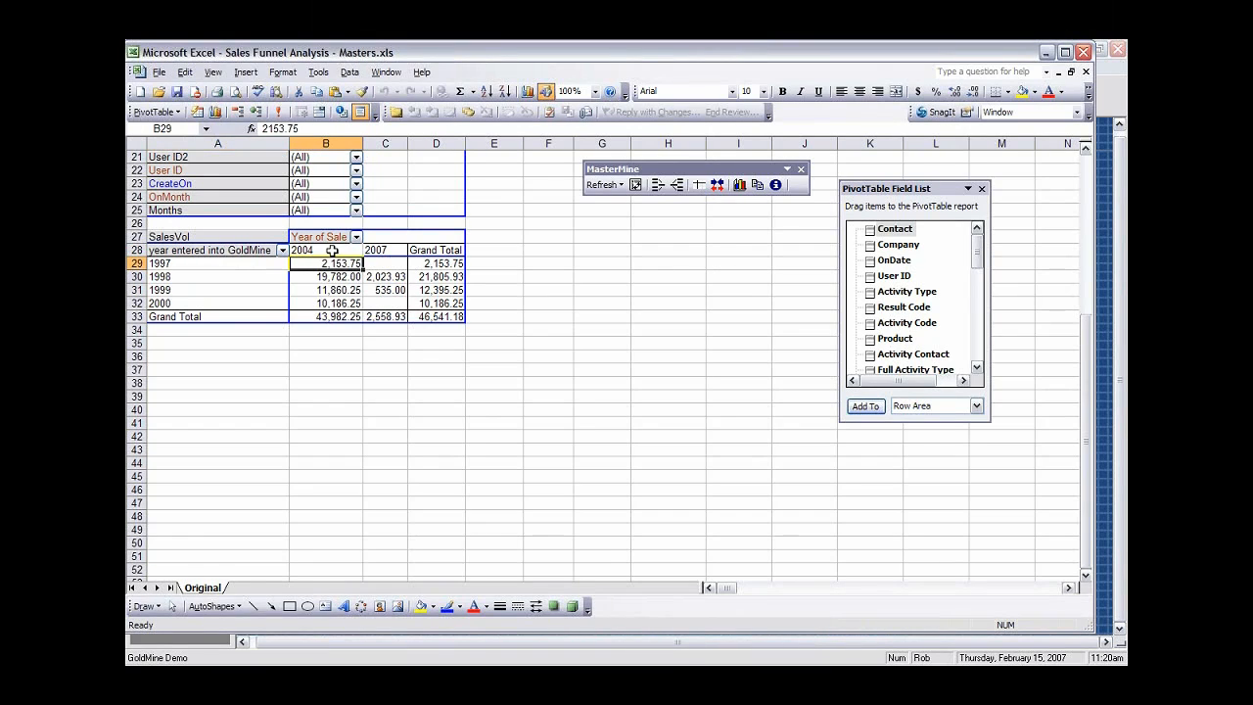
Examine the 2007 sales cell for 1997 and the 2004 and 2007 sales values for 1998.
click(383, 264)
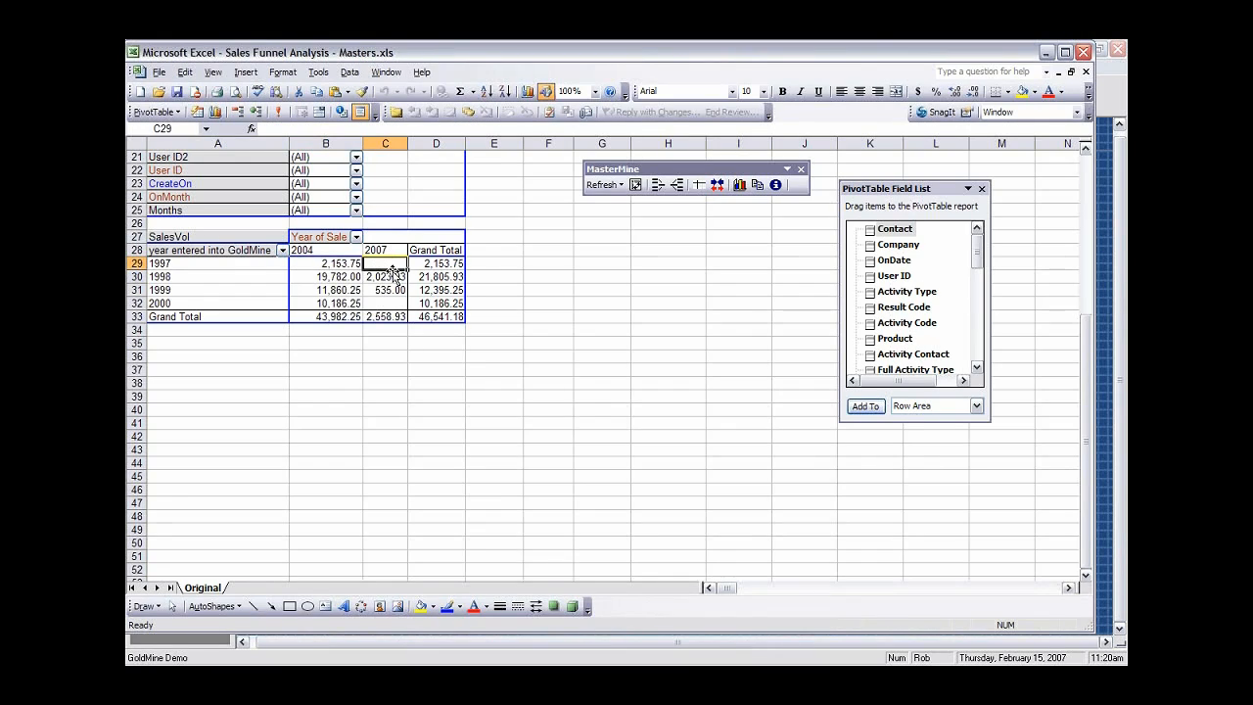
click(194, 279)
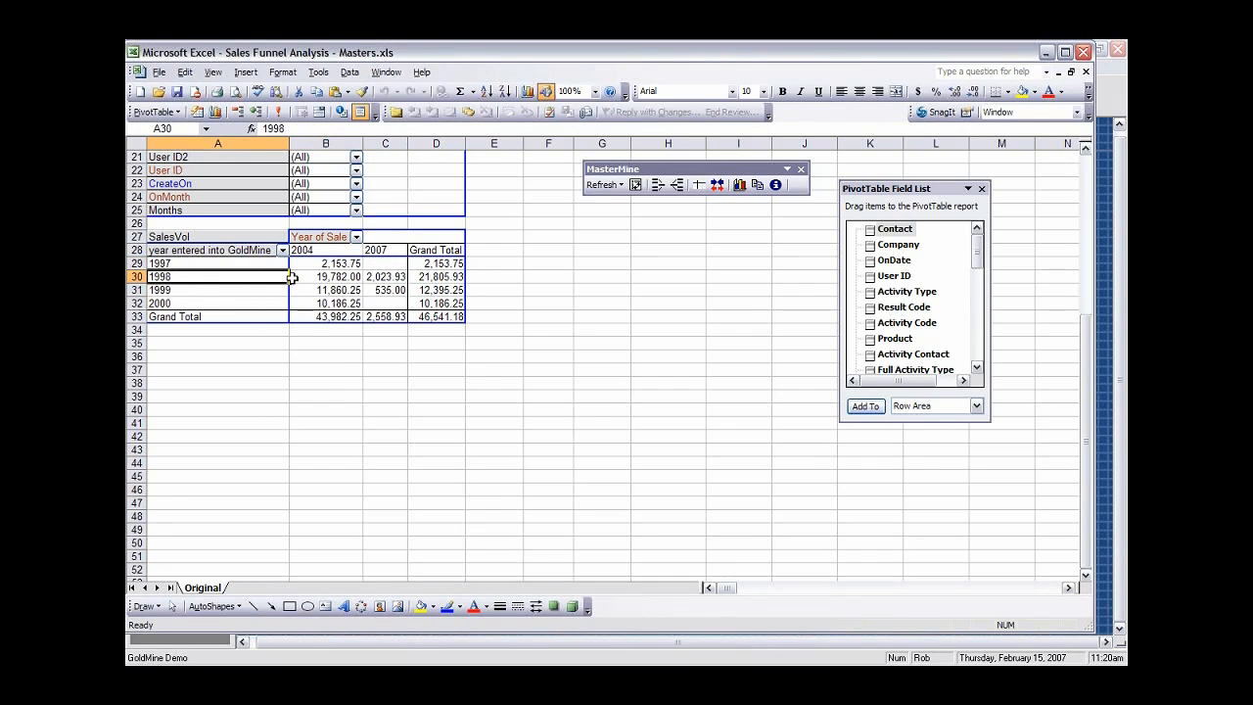
click(328, 277)
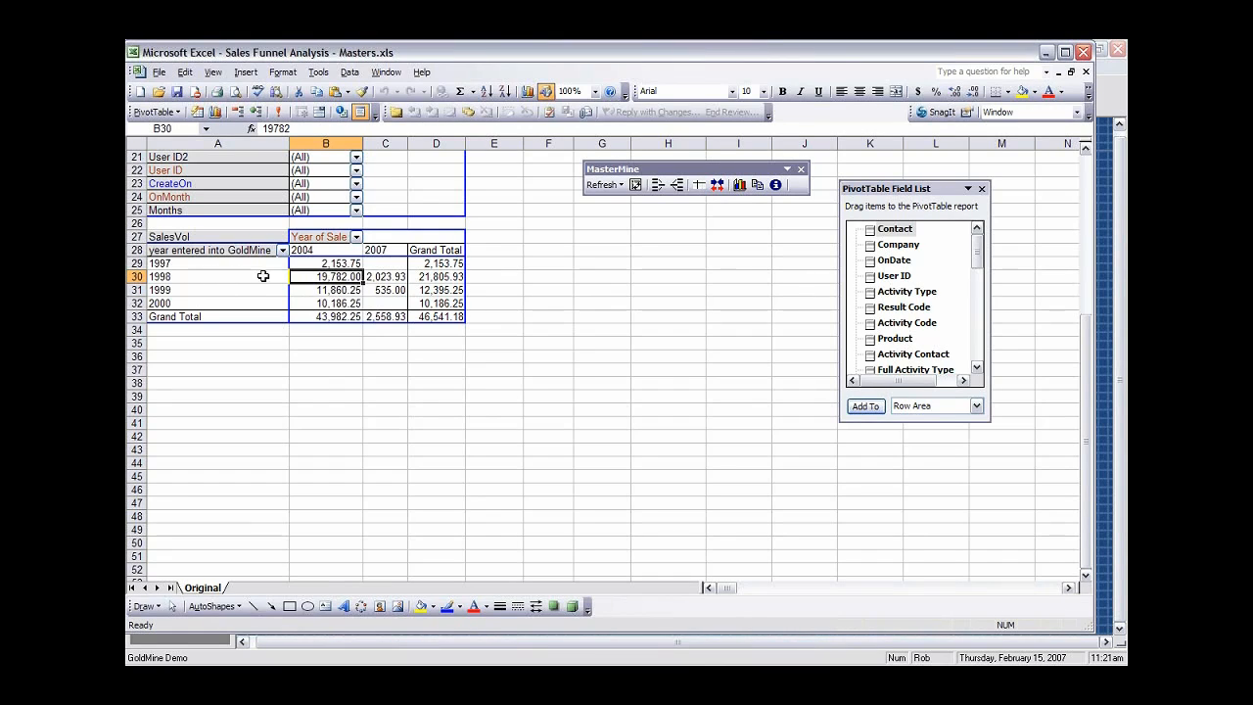
click(384, 278)
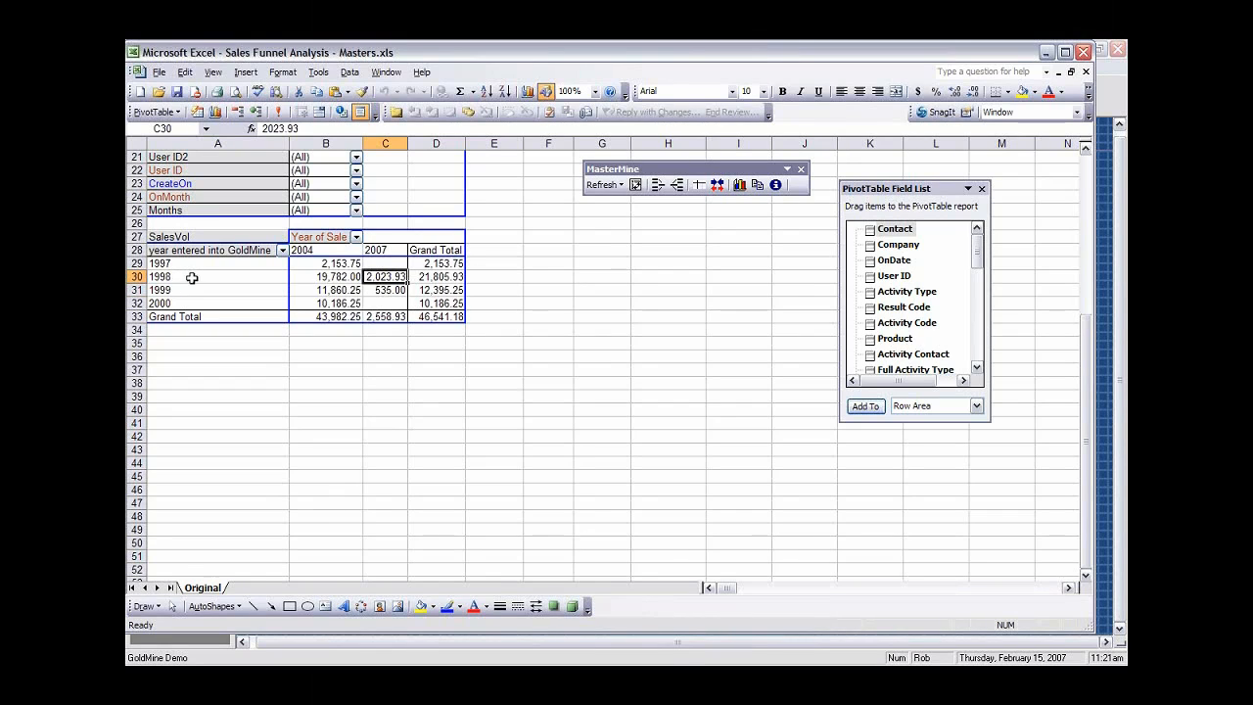
Move the Months field from the page area to the rows and the OnMonth field to the columns after Year of Sale.
click(203, 212)
drag(203, 211, 261, 282)
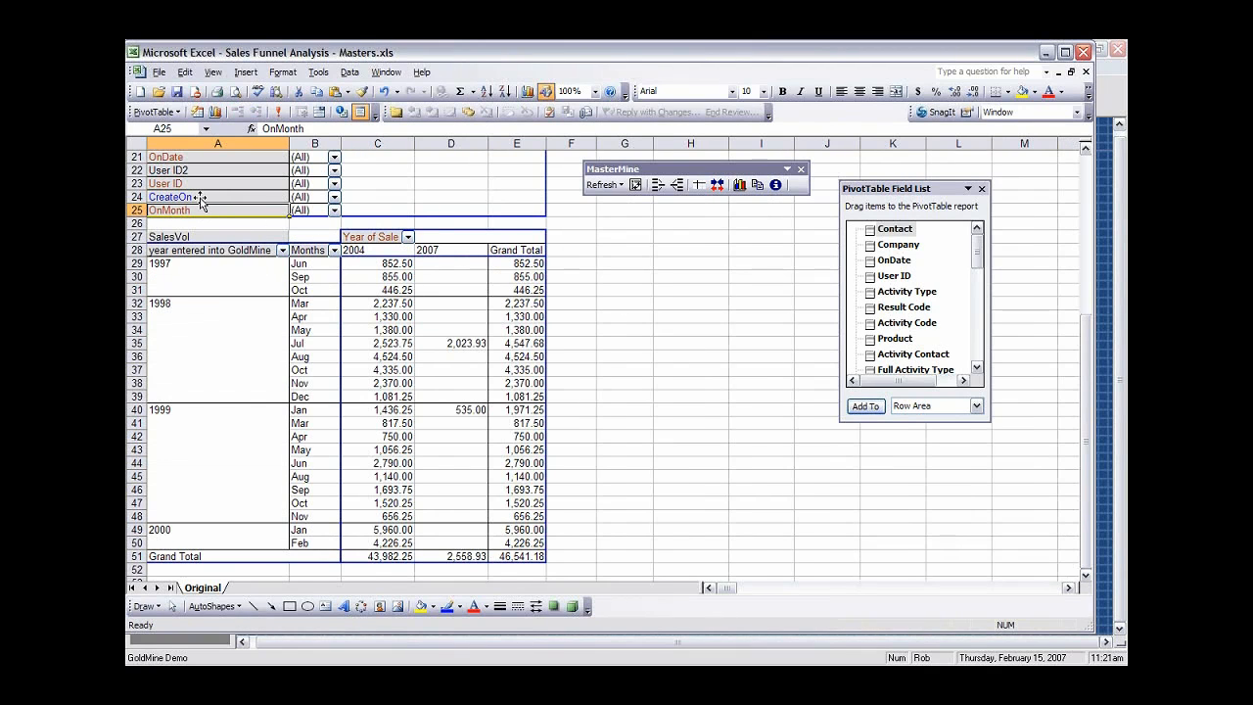
scroll(311, 218, up, 1)
scroll(309, 223, up, 6)
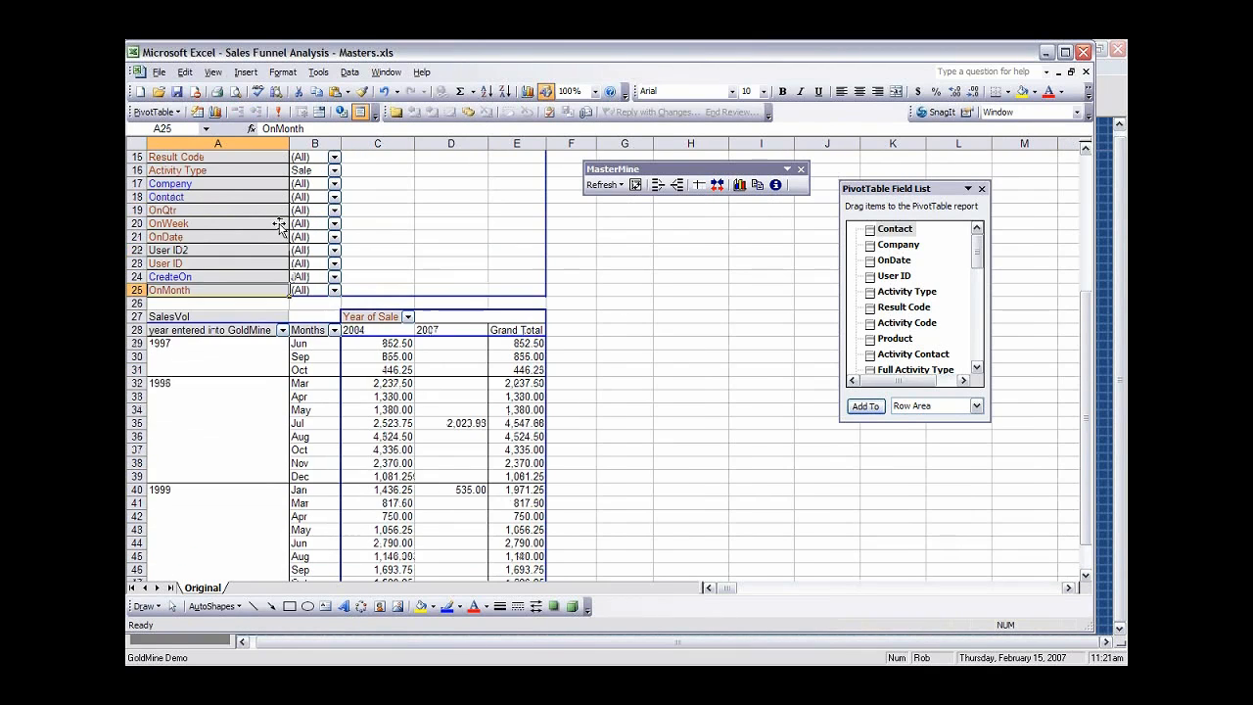
scroll(254, 245, down, 5)
drag(203, 282, 397, 330)
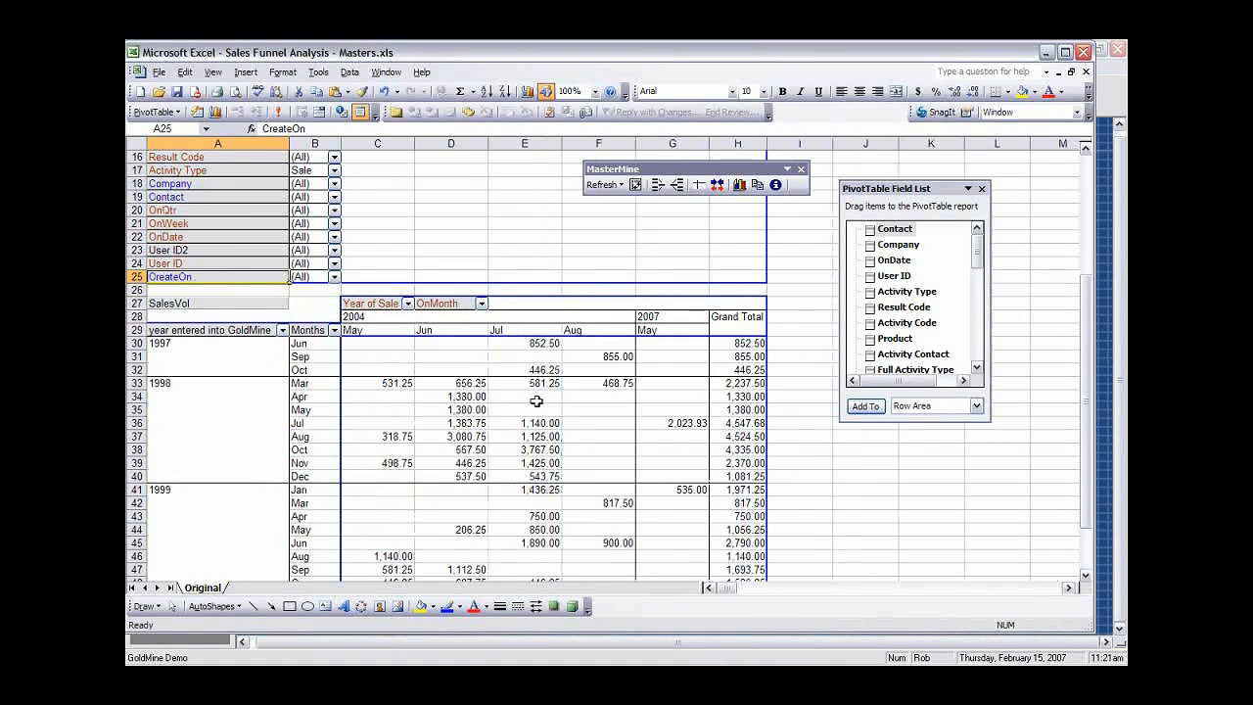
Review the monthly sales breakdown and select the Mar row label under 1998.
scroll(531, 397, down, 3)
scroll(587, 402, up, 1)
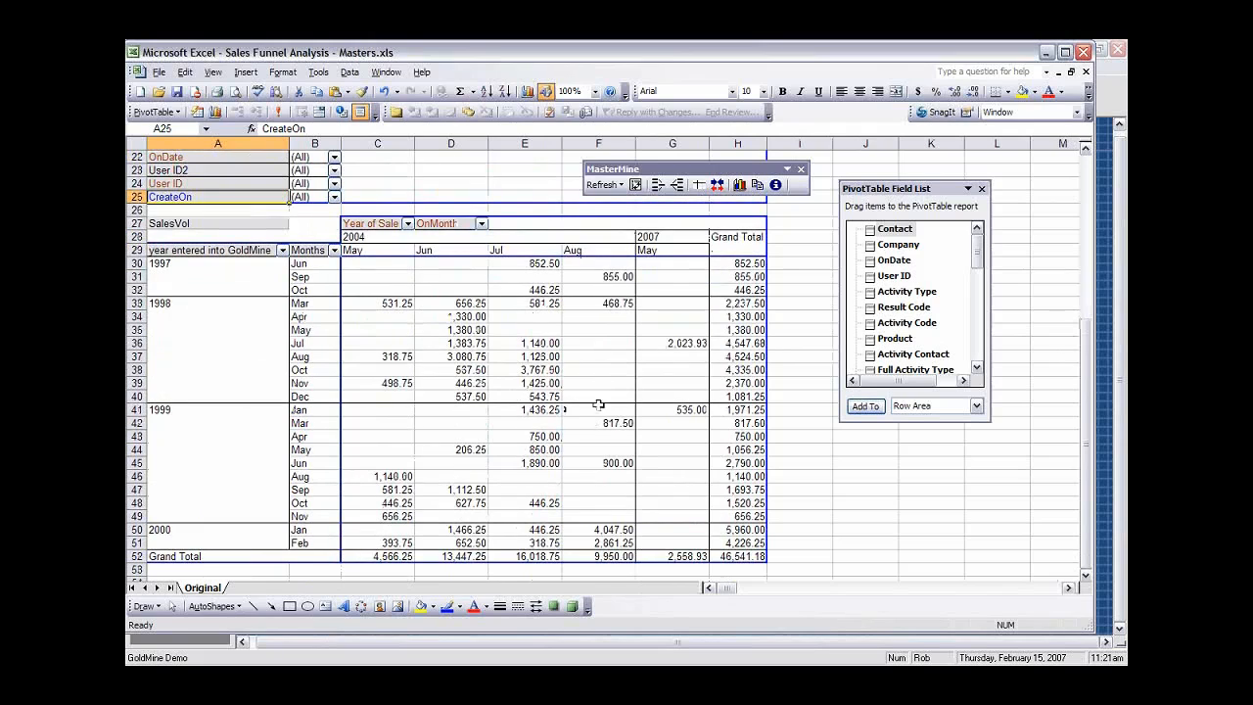
click(313, 304)
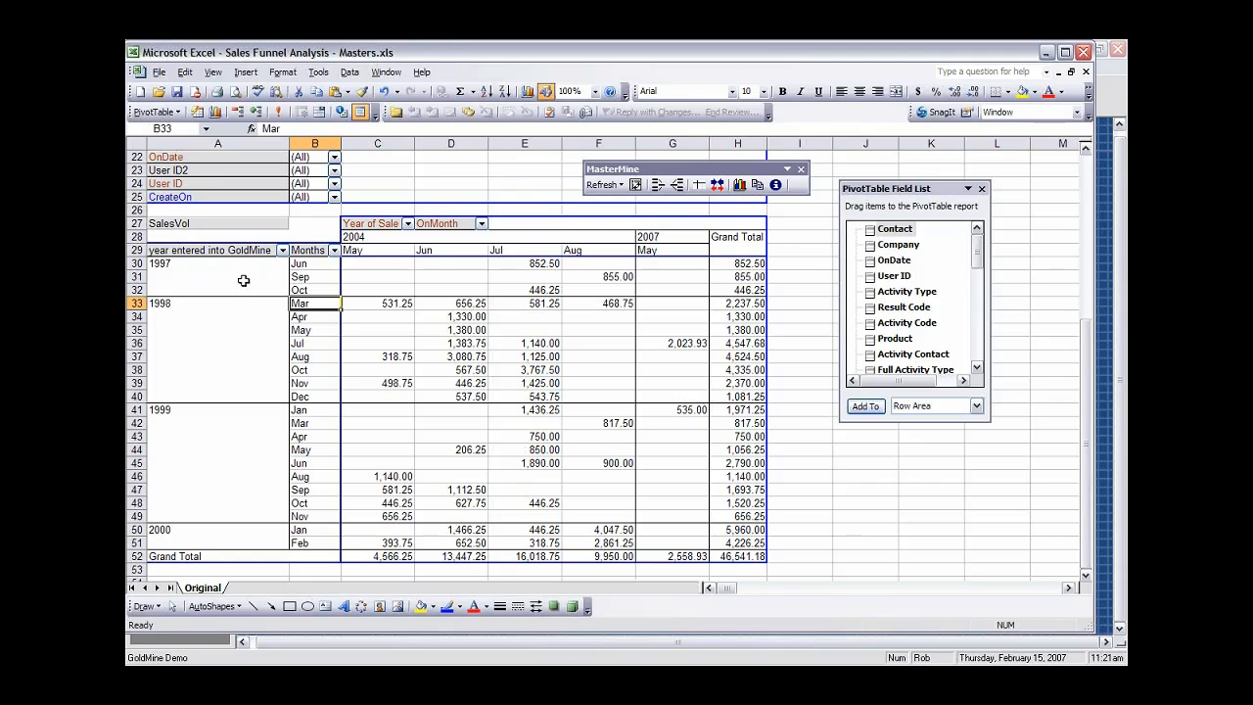
Add the CreatedOn field from the field list to the page area directly above CreateOn.
scroll(303, 275, up, 7)
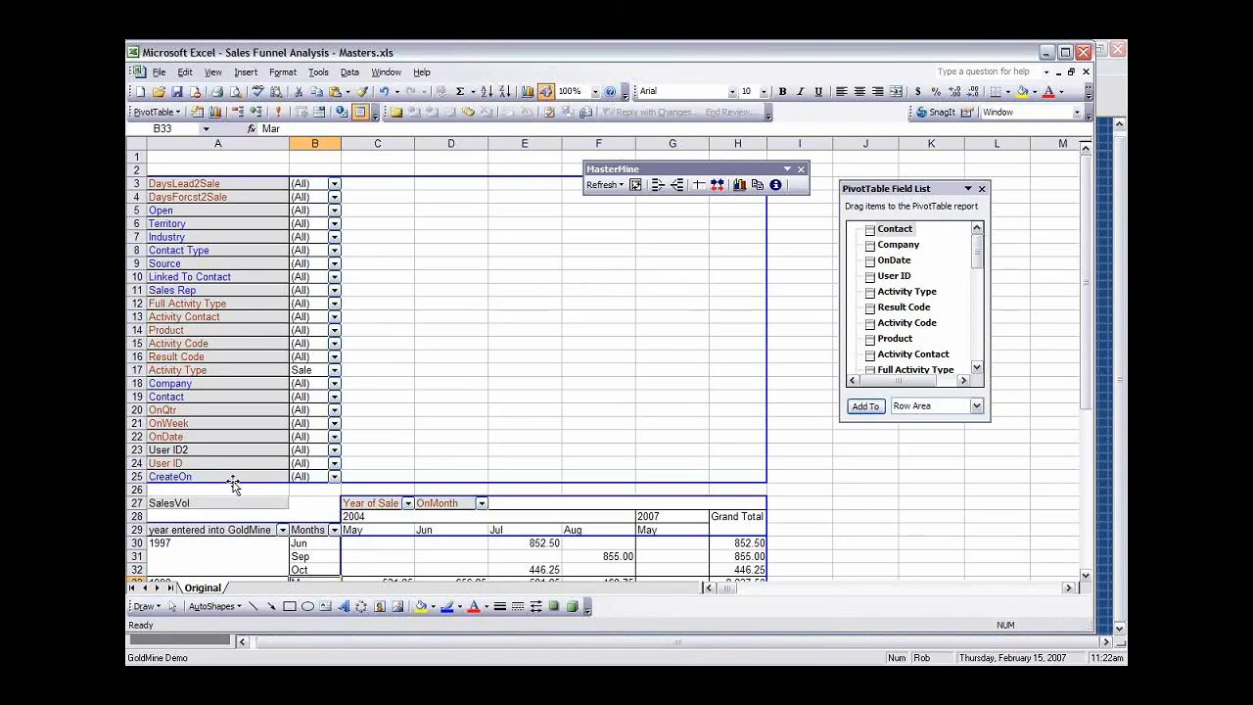
drag(977, 252, 978, 339)
drag(874, 266, 252, 476)
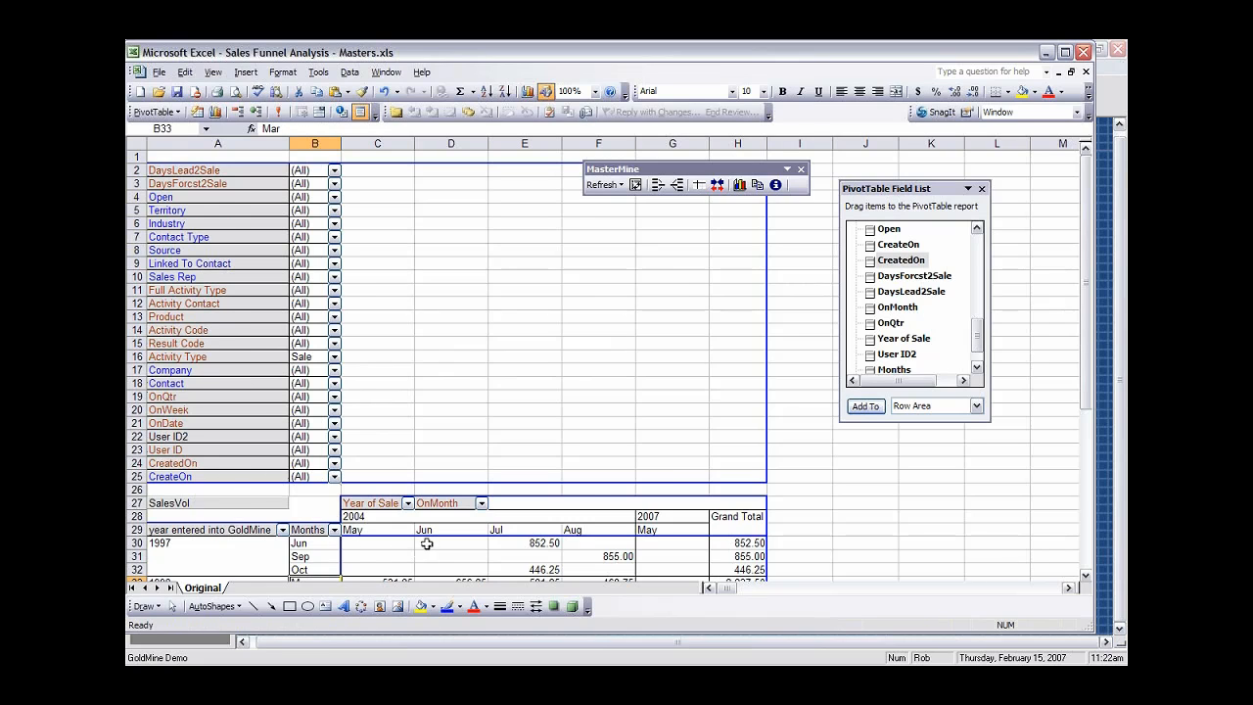
Move the "year entered into GoldMine" row field to the page area above CreatedOn.
scroll(427, 543, down, 4)
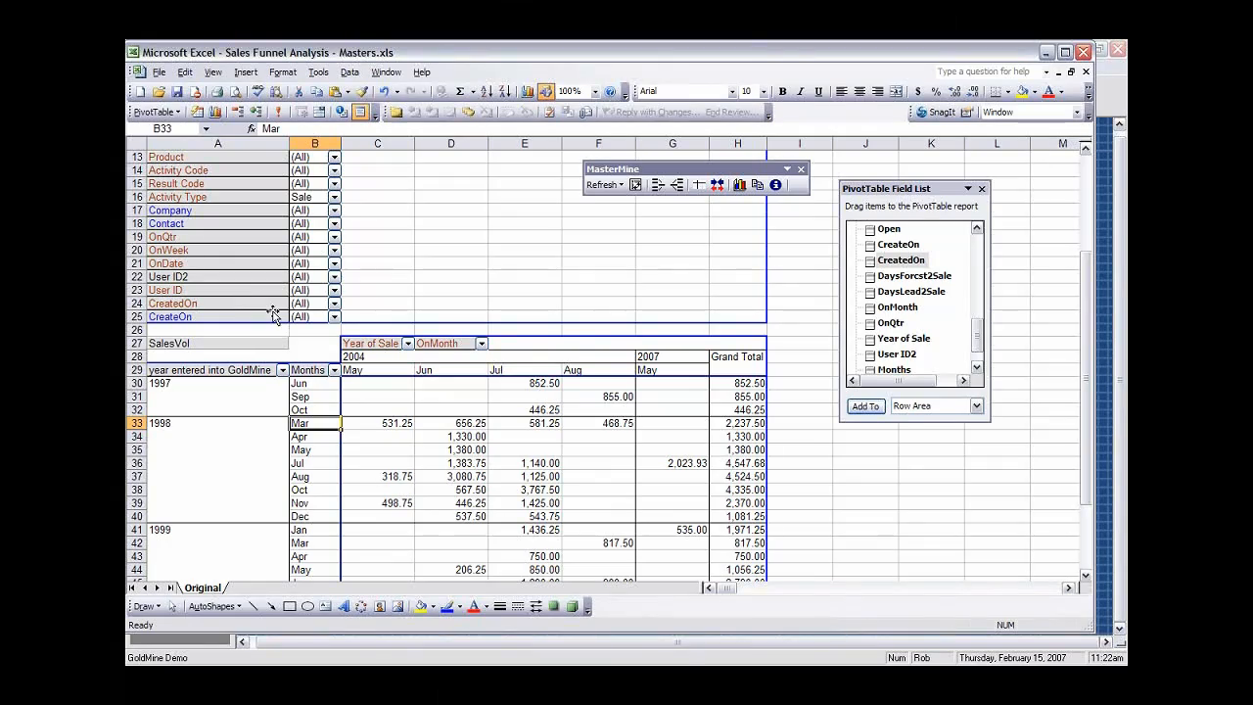
drag(221, 370, 223, 303)
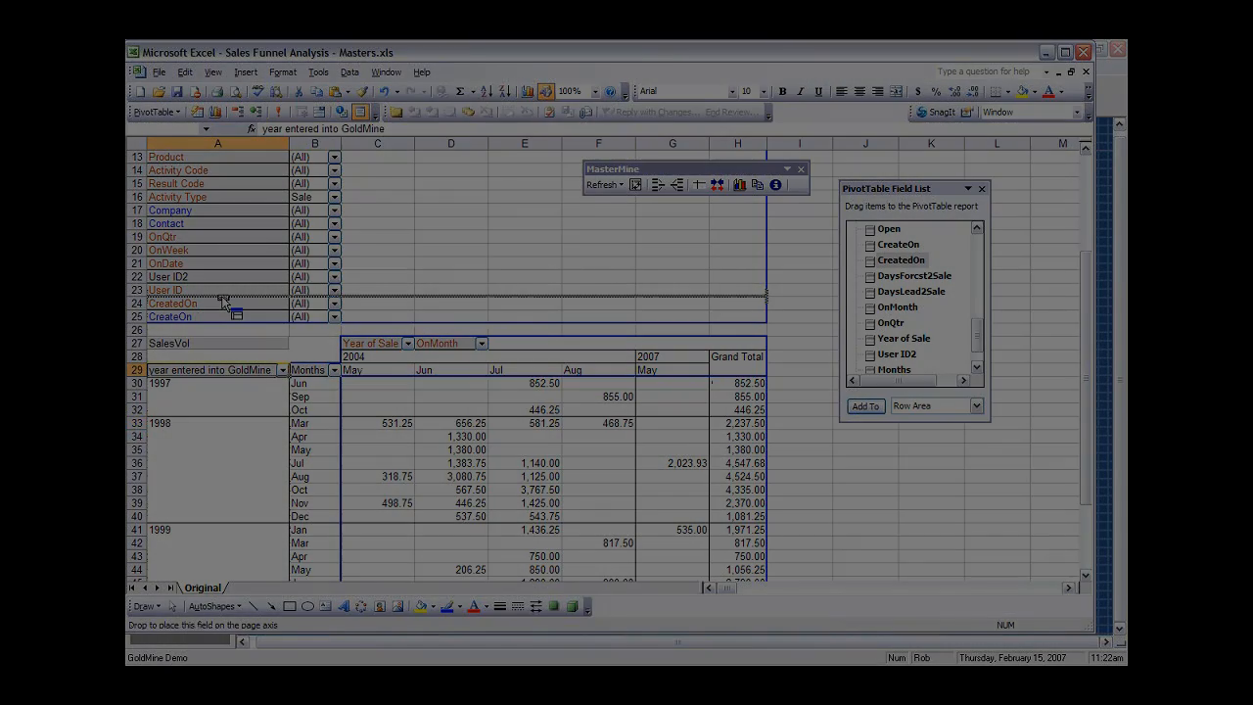